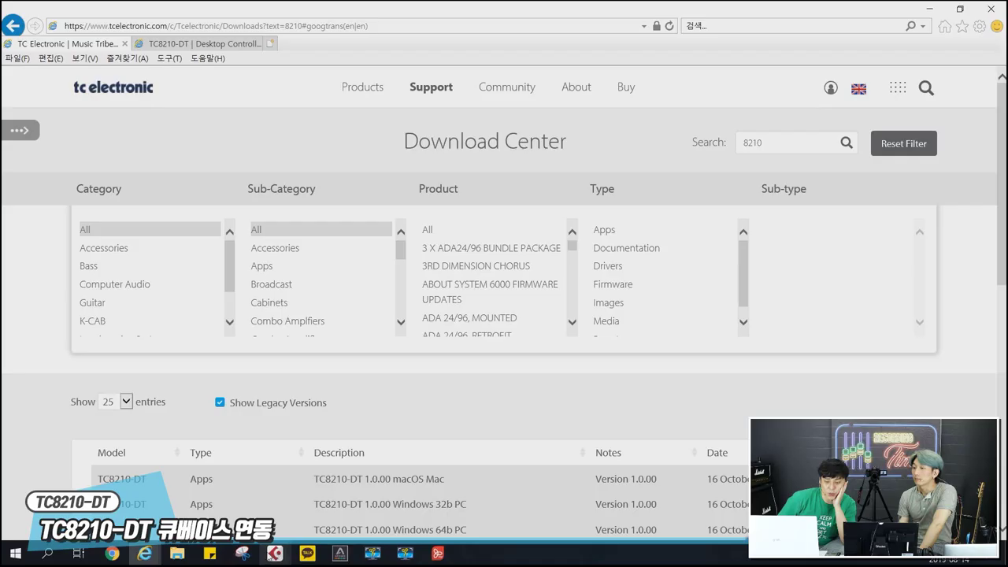
Switch to the Cubase project and add a stereo FX channel track with the TC 8210 reverb, routed to Stereo Out.
{"action": "mouse_move", "coordinate": [274, 553]}
{"action": "left_click", "coordinate": [211, 498]}
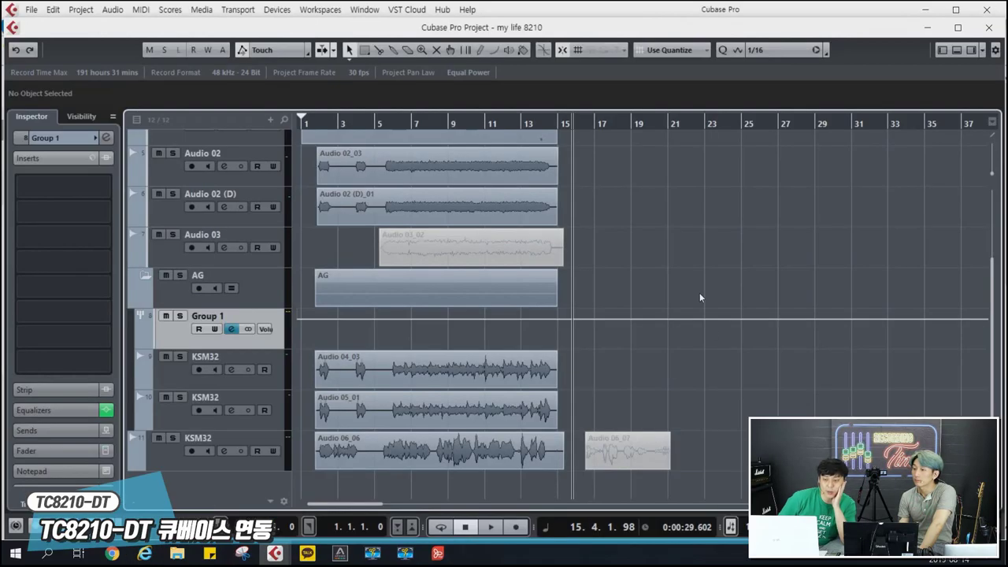
{"action": "left_click", "coordinate": [163, 456]}
{"action": "right_click", "coordinate": [163, 455]}
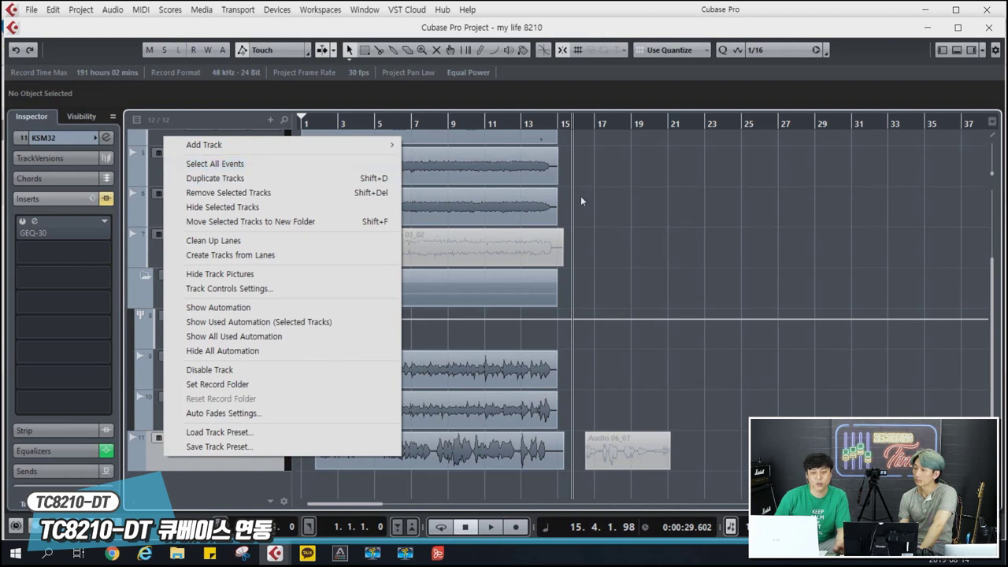
{"action": "mouse_move", "coordinate": [277, 147]}
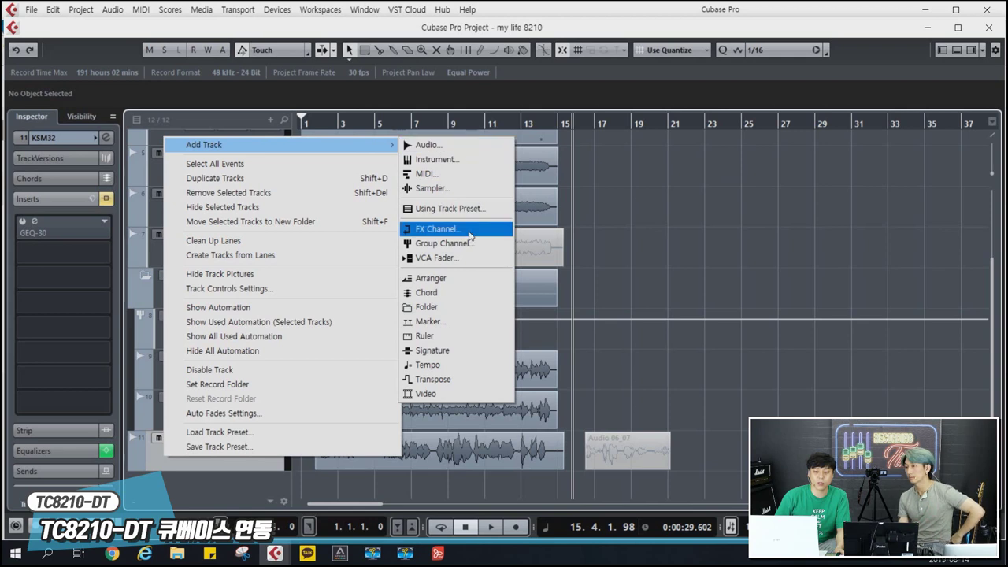
{"action": "left_click", "coordinate": [472, 233]}
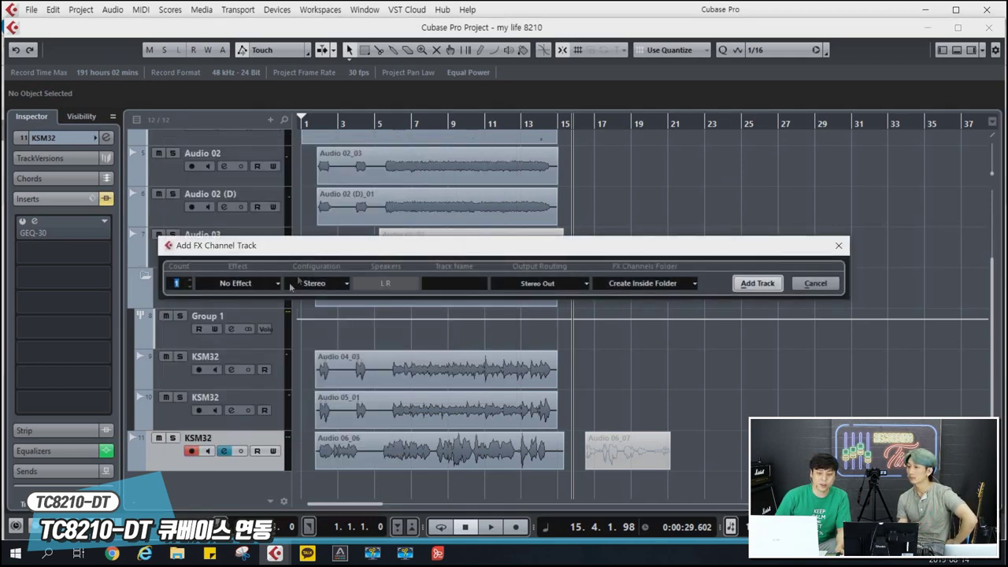
{"action": "left_click", "coordinate": [265, 284]}
{"action": "type", "text": "8210"}
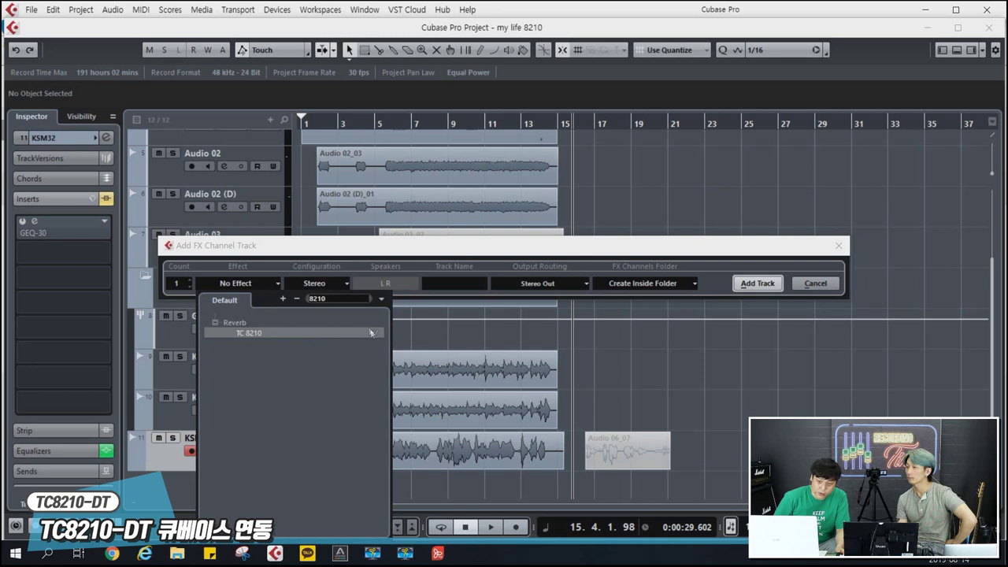
{"action": "left_click", "coordinate": [268, 333]}
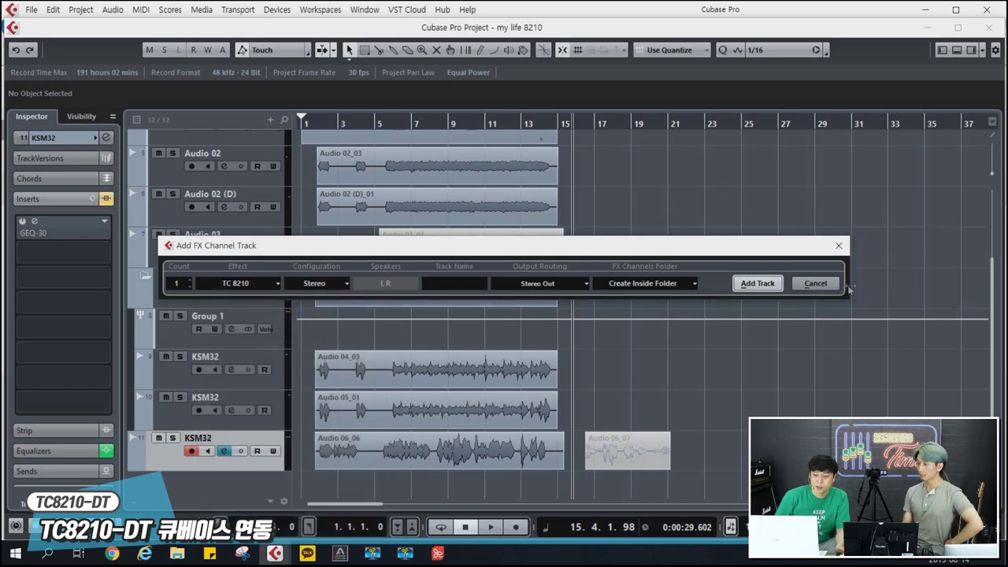
{"action": "left_click", "coordinate": [758, 283]}
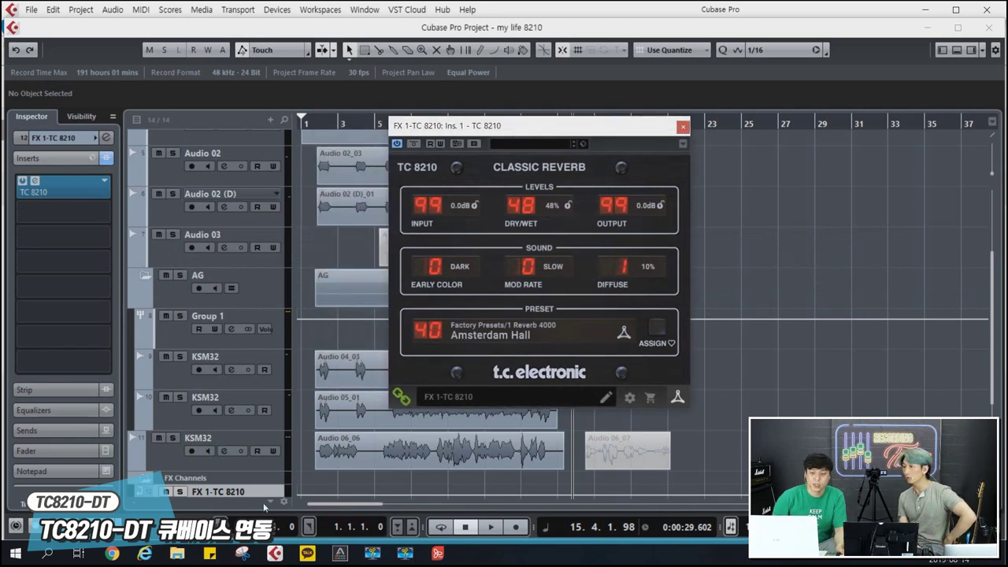
View the TC 8210's preset list and close the reverb's window.
{"action": "left_click", "coordinate": [440, 331]}
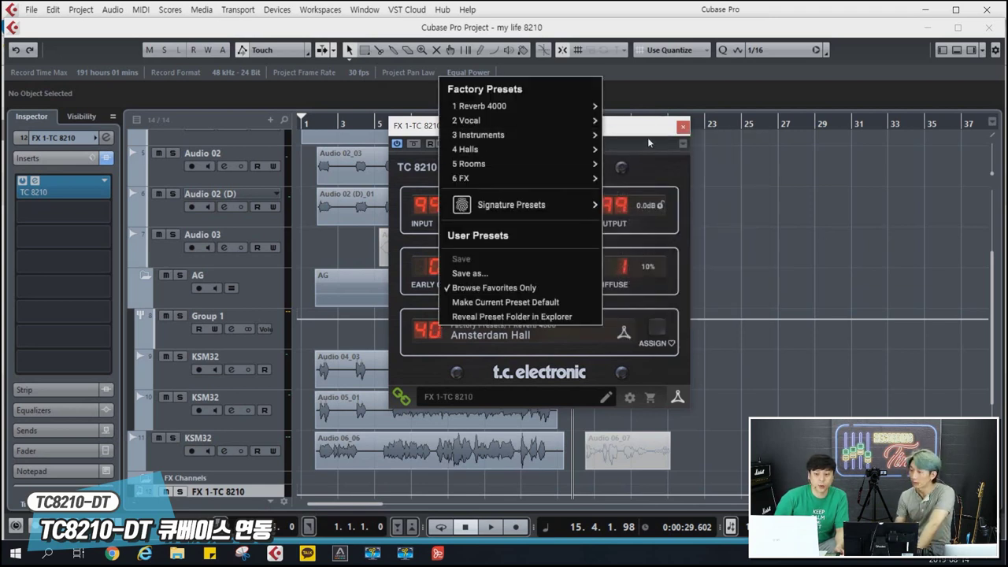
{"action": "left_click", "coordinate": [178, 487]}
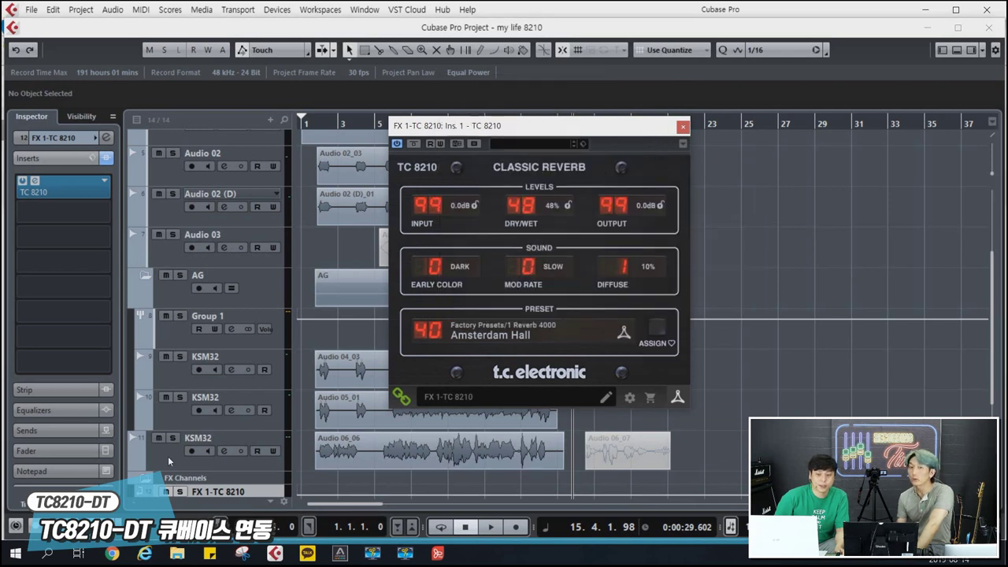
{"action": "scroll", "coordinate": [167, 456], "scroll_direction": "down", "scroll_amount": 2}
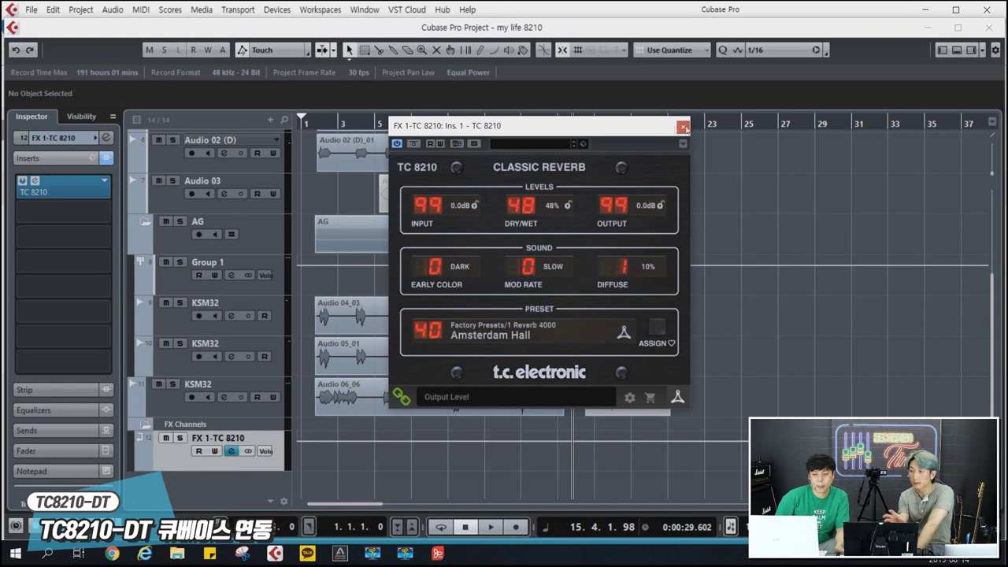
{"action": "scroll", "coordinate": [266, 281], "scroll_direction": "up", "scroll_amount": 5}
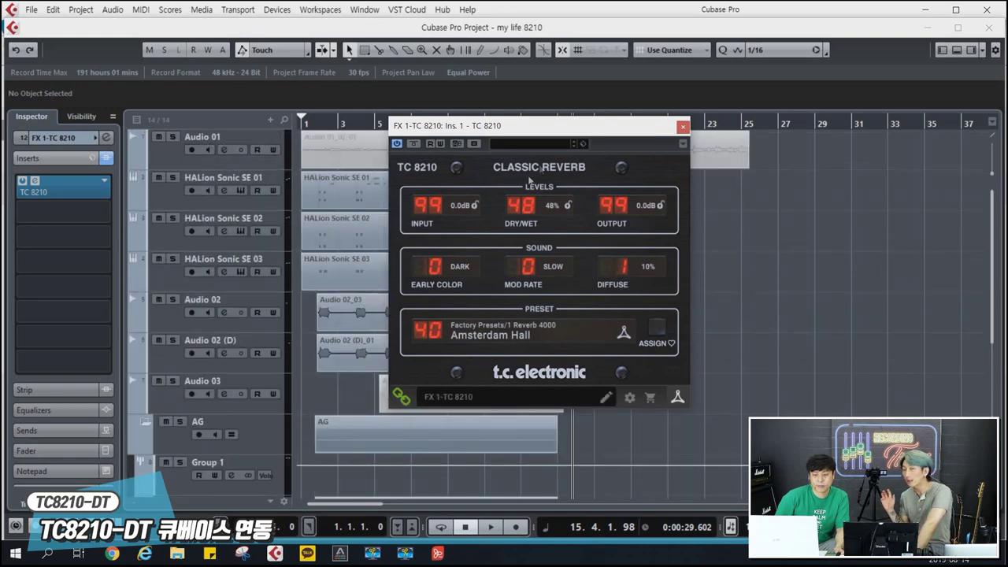
{"action": "left_click", "coordinate": [683, 129]}
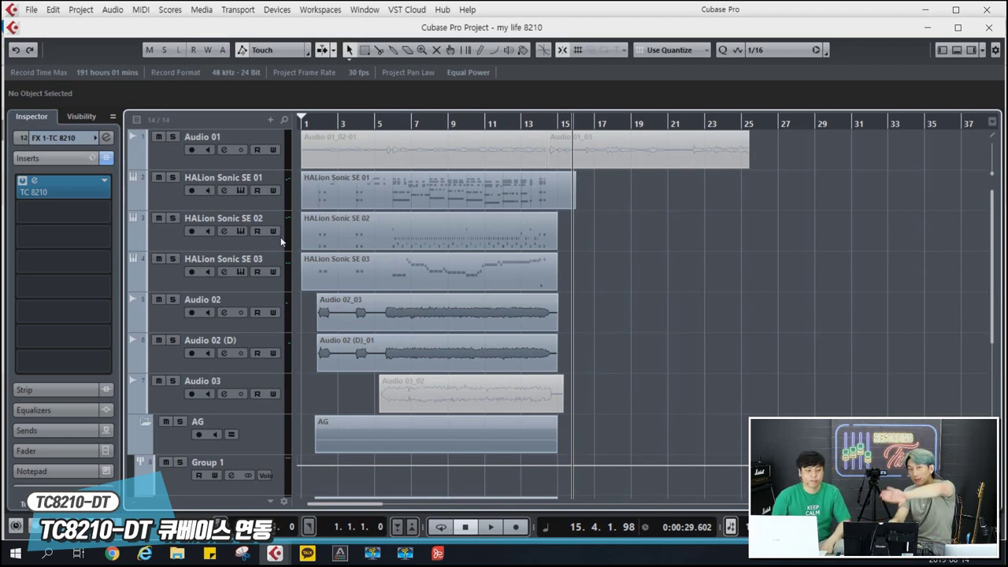
Route a send from the HALion Sonic SE 01 track to the FX 1-TC 8210 channel and close its channel settings.
{"action": "left_click", "coordinate": [171, 197]}
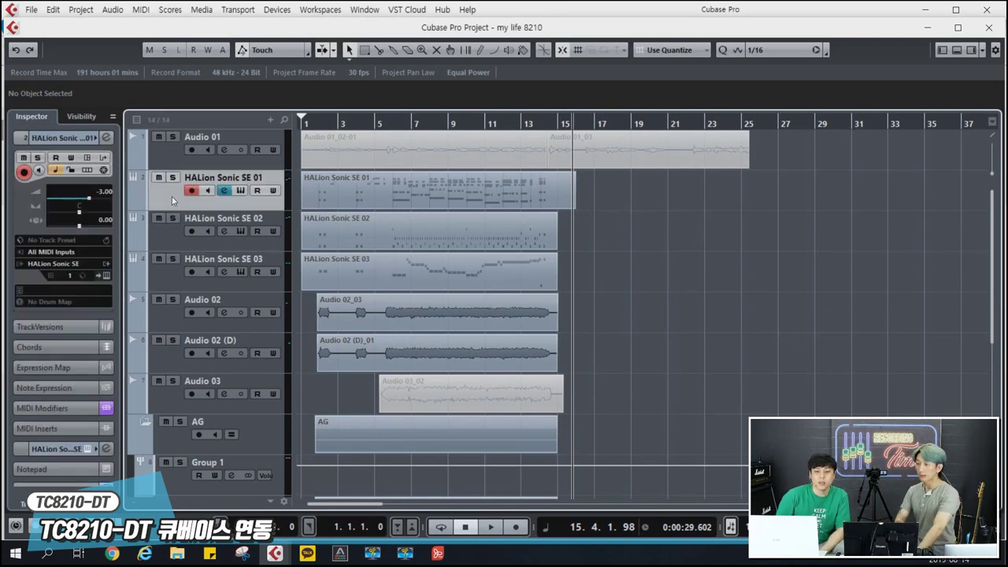
{"action": "left_click", "coordinate": [107, 137]}
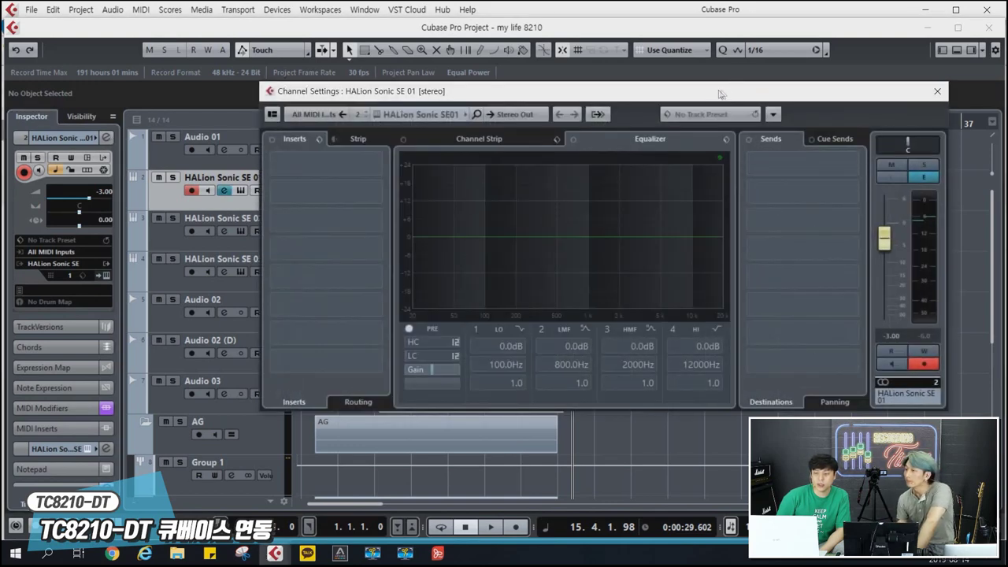
{"action": "left_click_drag", "start_coordinate": [732, 91], "coordinate": [609, 79]}
{"action": "left_click", "coordinate": [707, 151]}
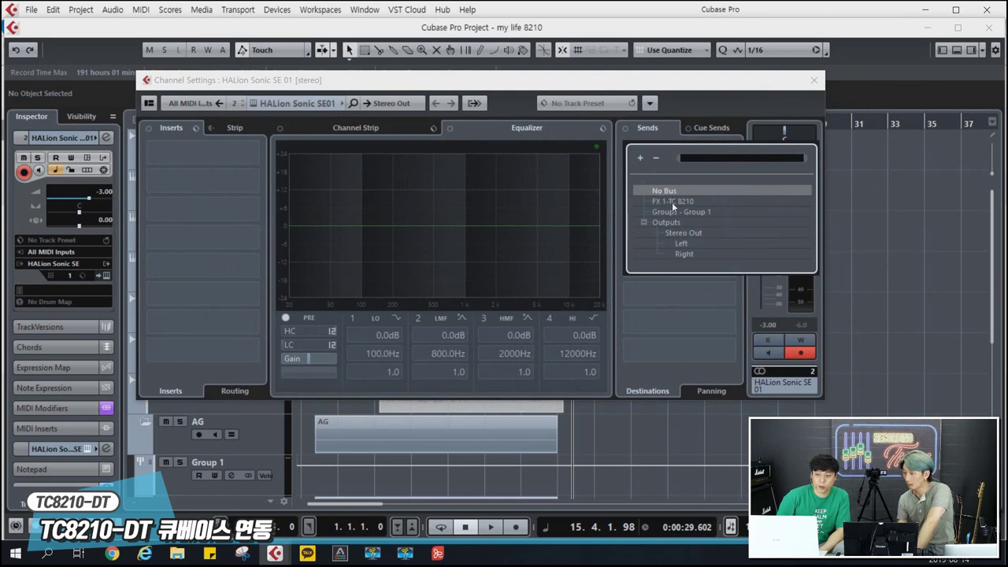
{"action": "left_click", "coordinate": [689, 200]}
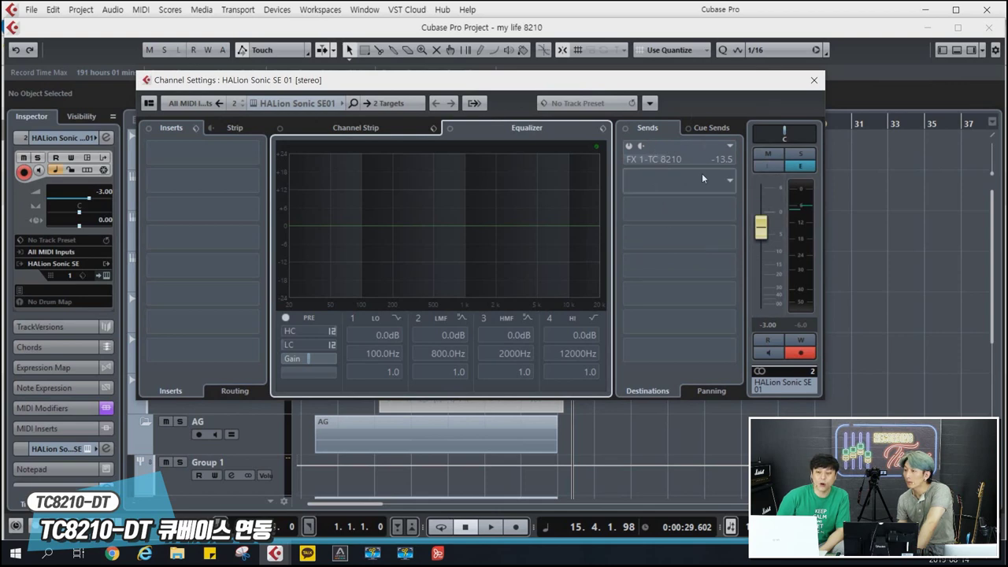
{"action": "left_click", "coordinate": [813, 79]}
Reopen the TC 8210 on the FX channel and set Dry/Wet to 100%.
{"action": "scroll", "coordinate": [490, 317], "scroll_direction": "down", "scroll_amount": 2}
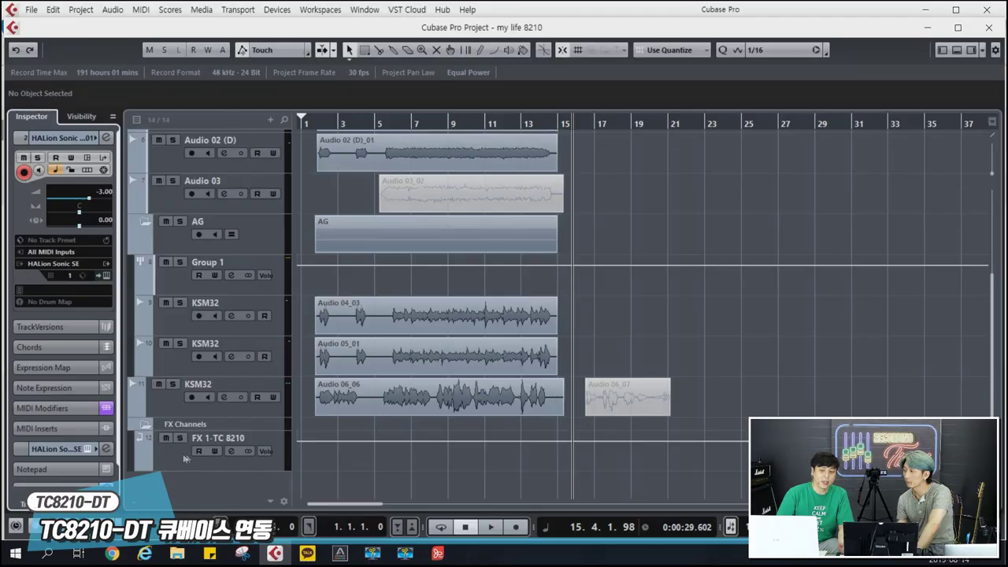
{"action": "left_click", "coordinate": [185, 458]}
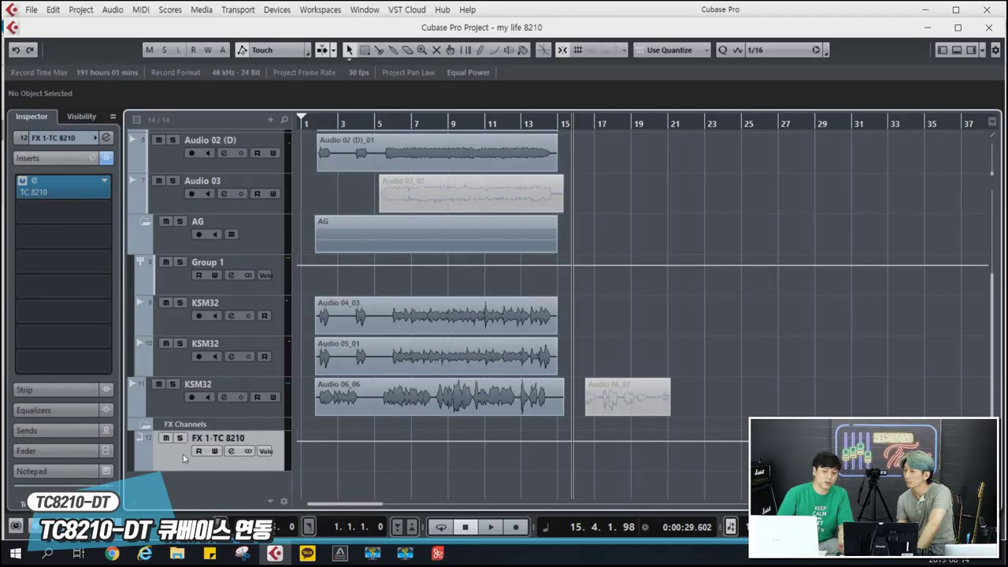
{"action": "double_click", "coordinate": [89, 195]}
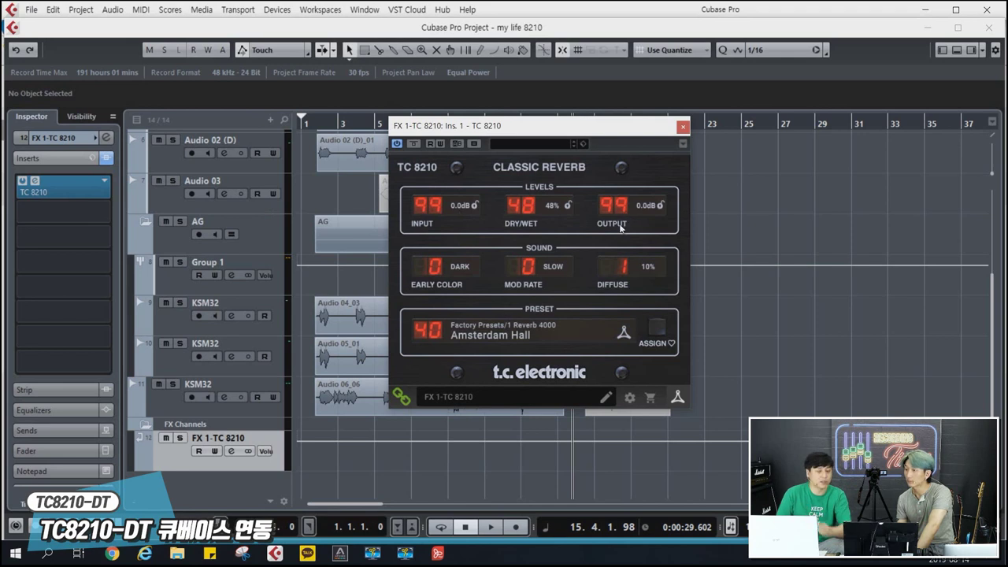
{"action": "double_click", "coordinate": [532, 204]}
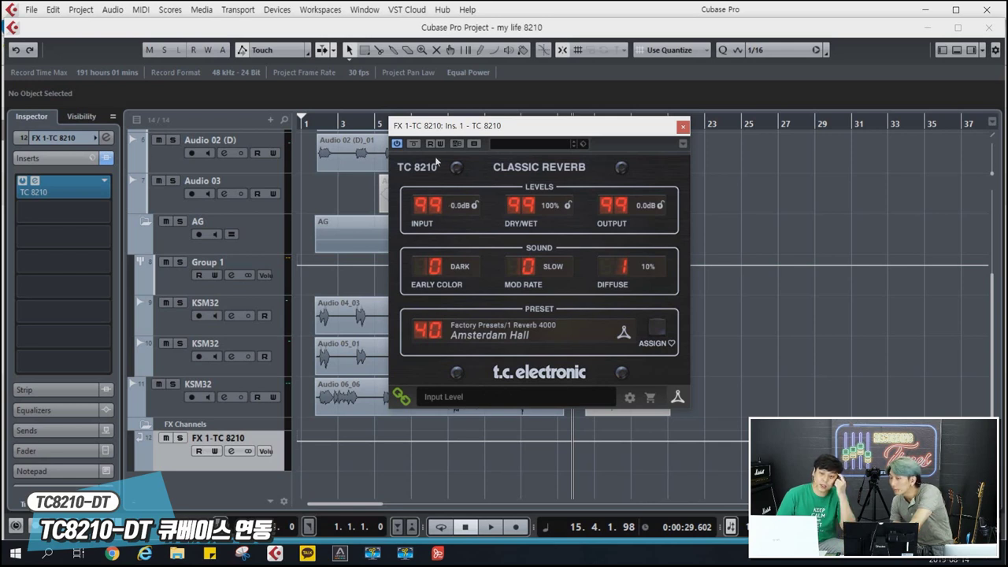
Try out the reverb's input level and mod rate controls and set Diffuse to 60%.
{"action": "left_click_drag", "start_coordinate": [428, 204], "coordinate": [430, 288]}
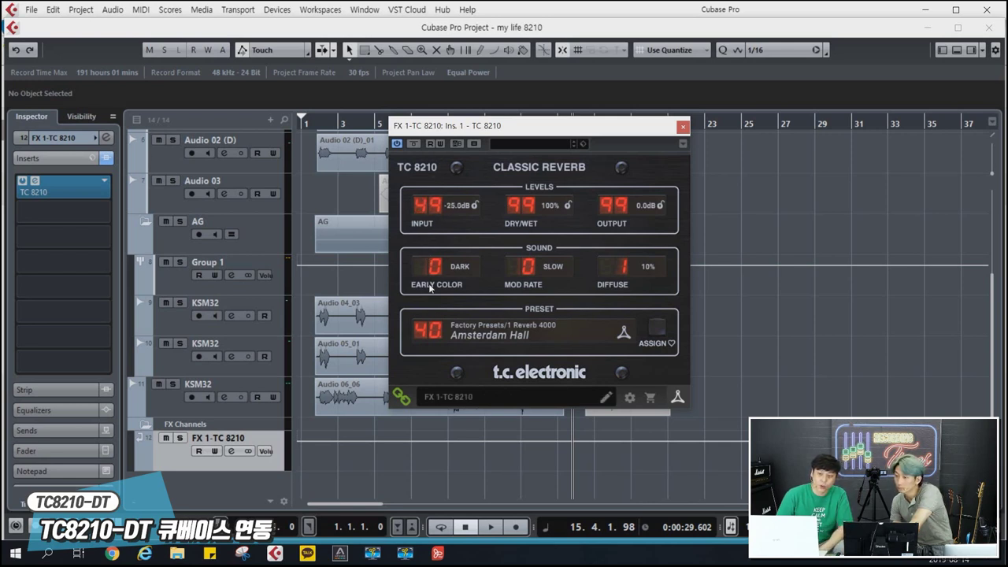
{"action": "left_click_drag", "start_coordinate": [440, 361], "coordinate": [437, 330]}
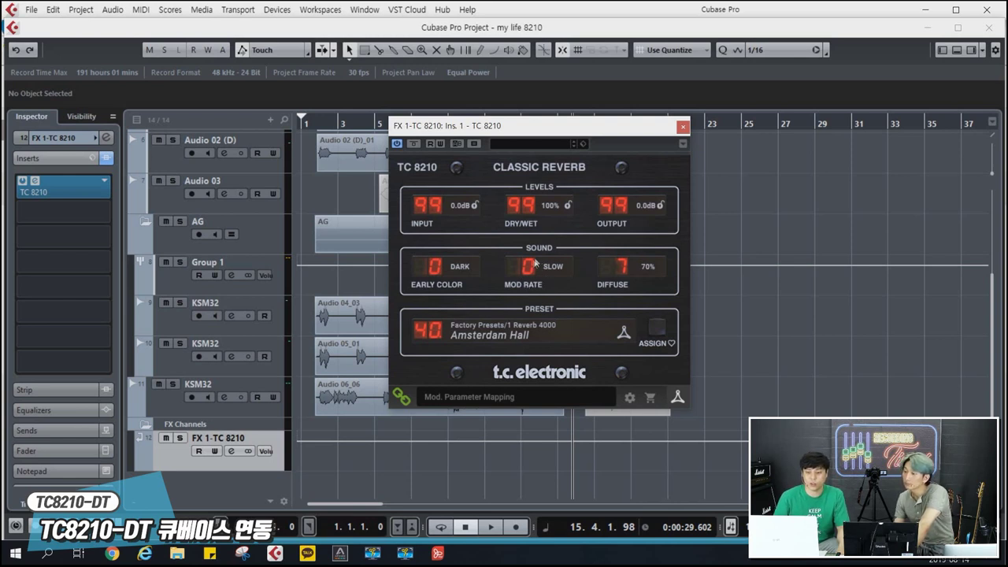
{"action": "left_click_drag", "start_coordinate": [526, 254], "coordinate": [524, 234]}
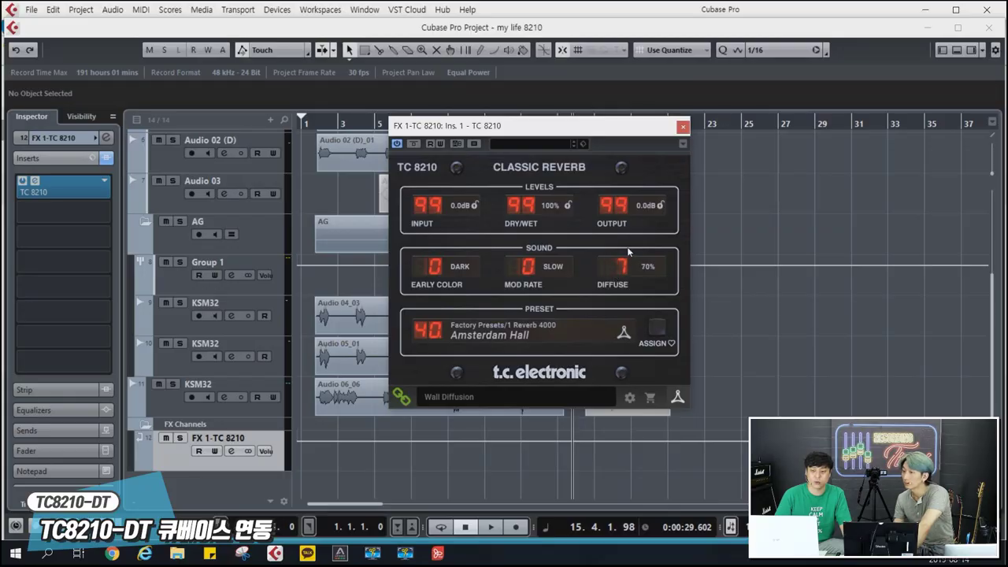
{"action": "left_click_drag", "start_coordinate": [627, 246], "coordinate": [633, 258]}
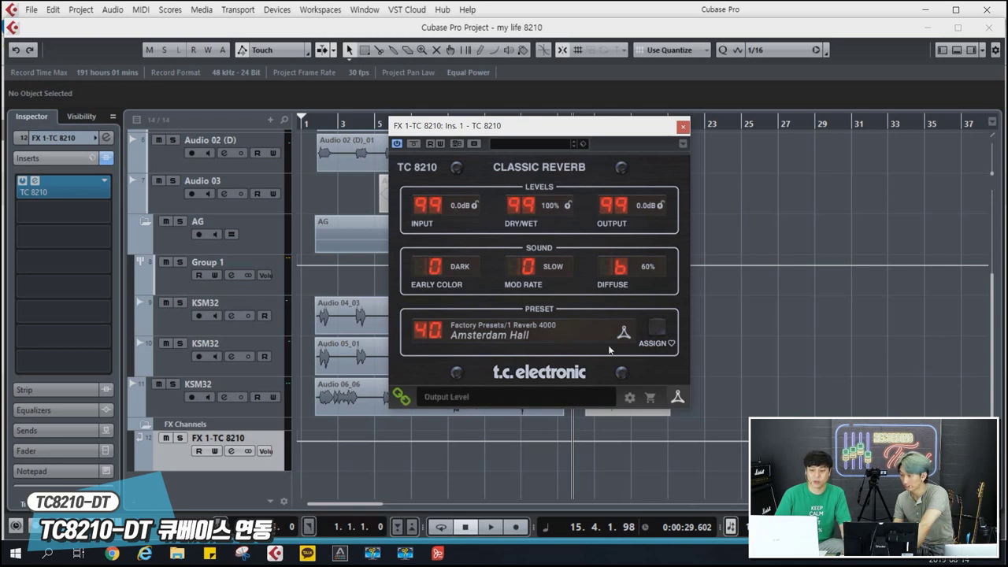
Browse the TC 8210's factory preset categories and load Large Hall [82] from Halls.
{"action": "left_click", "coordinate": [456, 334]}
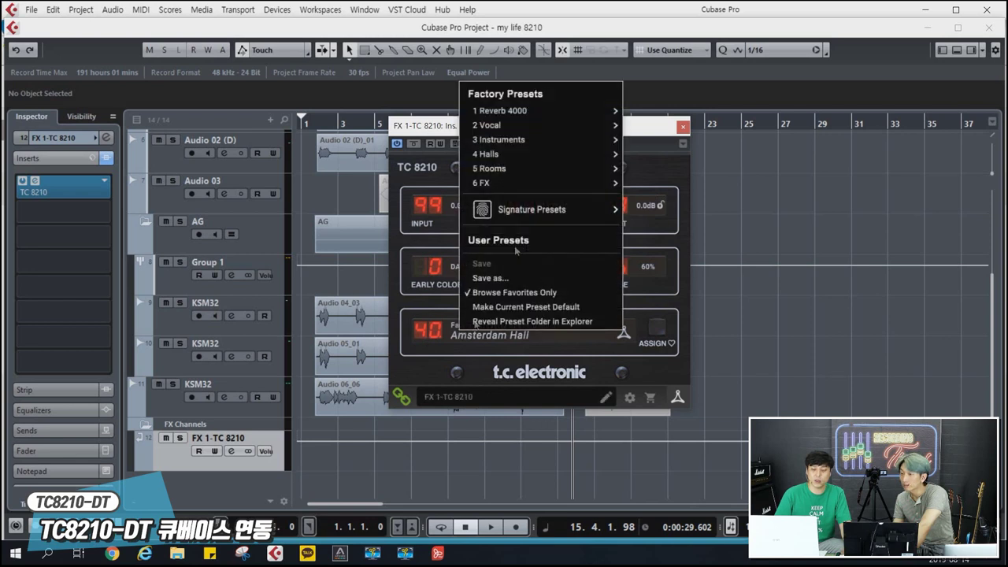
{"action": "mouse_move", "coordinate": [531, 111]}
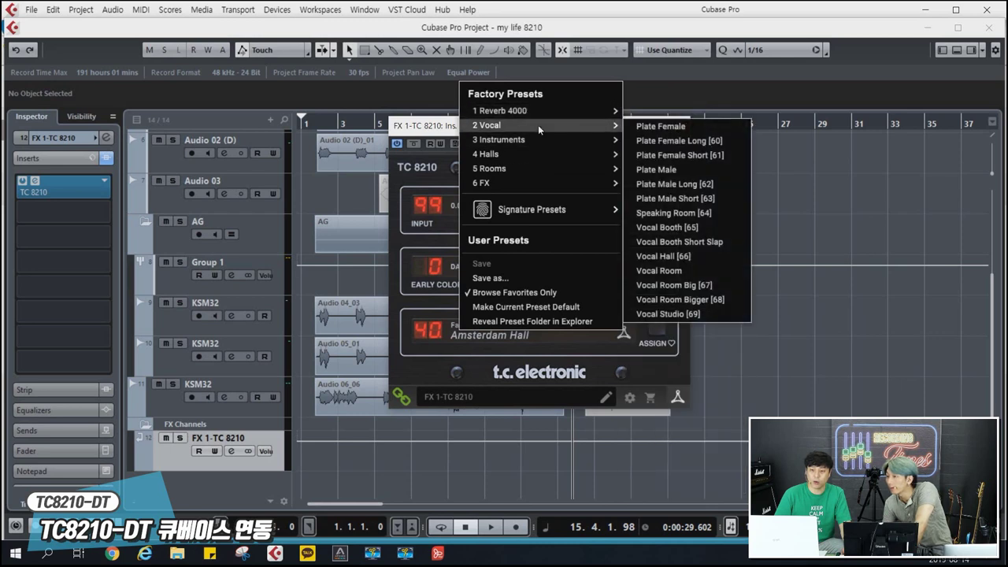
{"action": "mouse_move", "coordinate": [530, 145]}
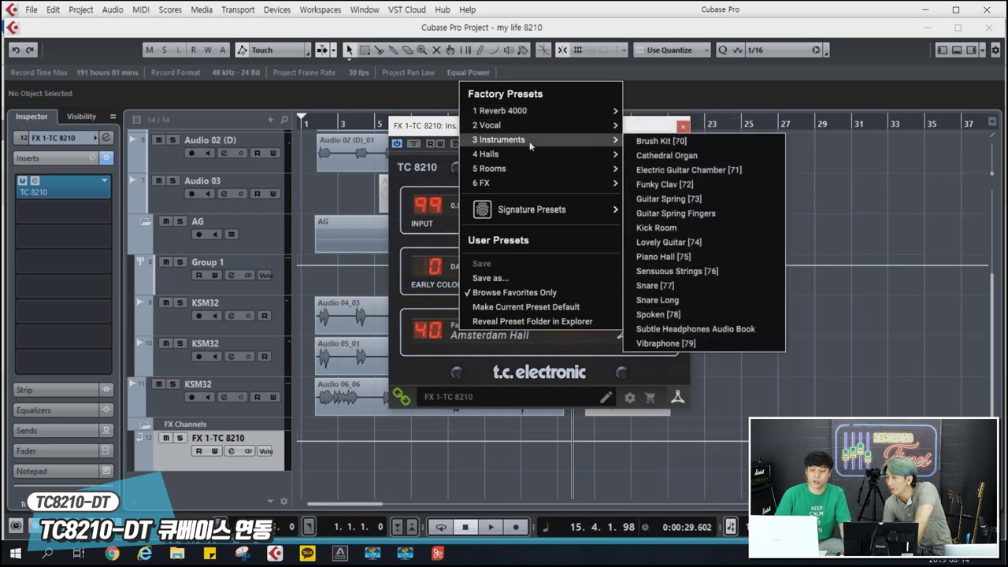
{"action": "mouse_move", "coordinate": [534, 187]}
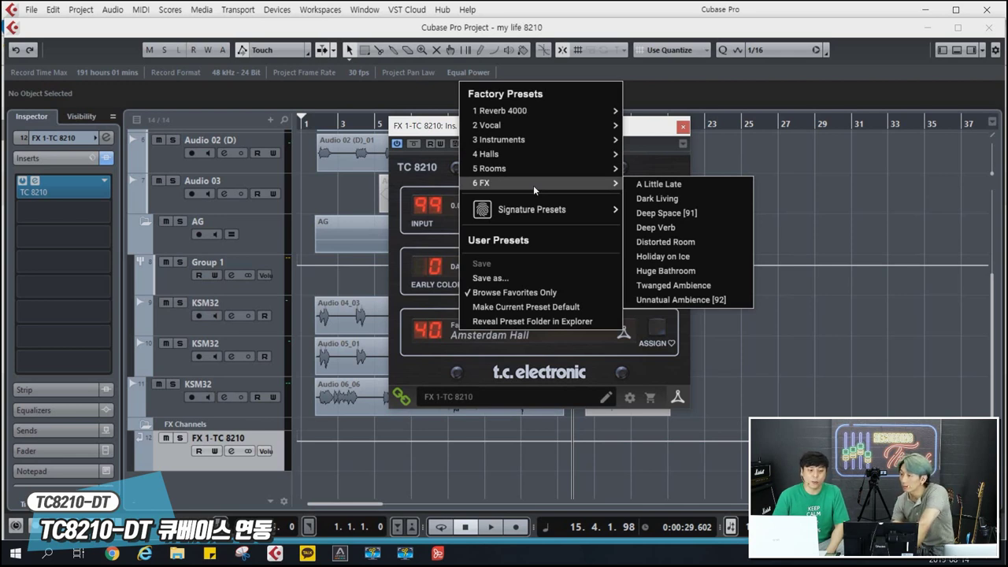
{"action": "mouse_move", "coordinate": [589, 124]}
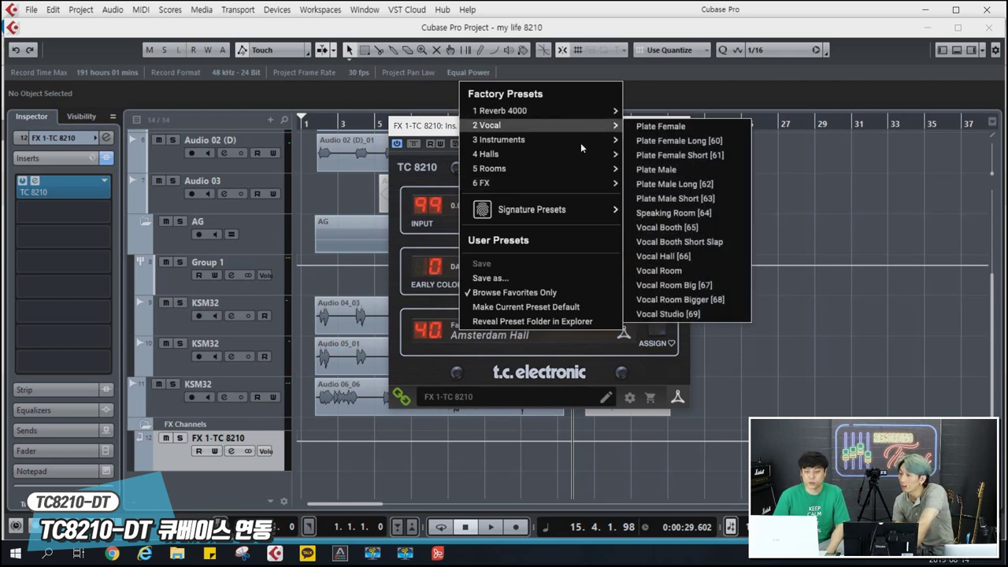
{"action": "mouse_move", "coordinate": [580, 143]}
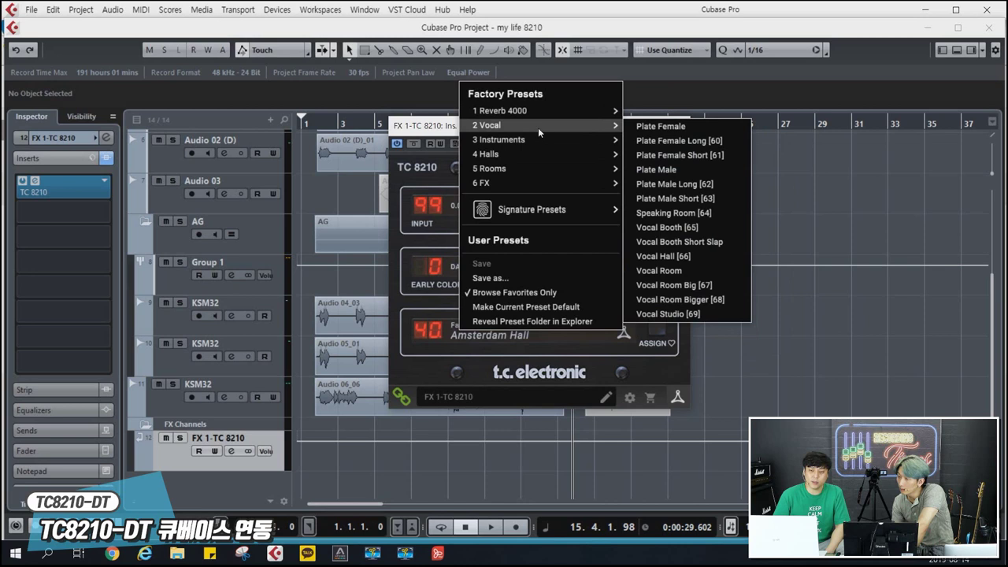
{"action": "left_click", "coordinate": [398, 126]}
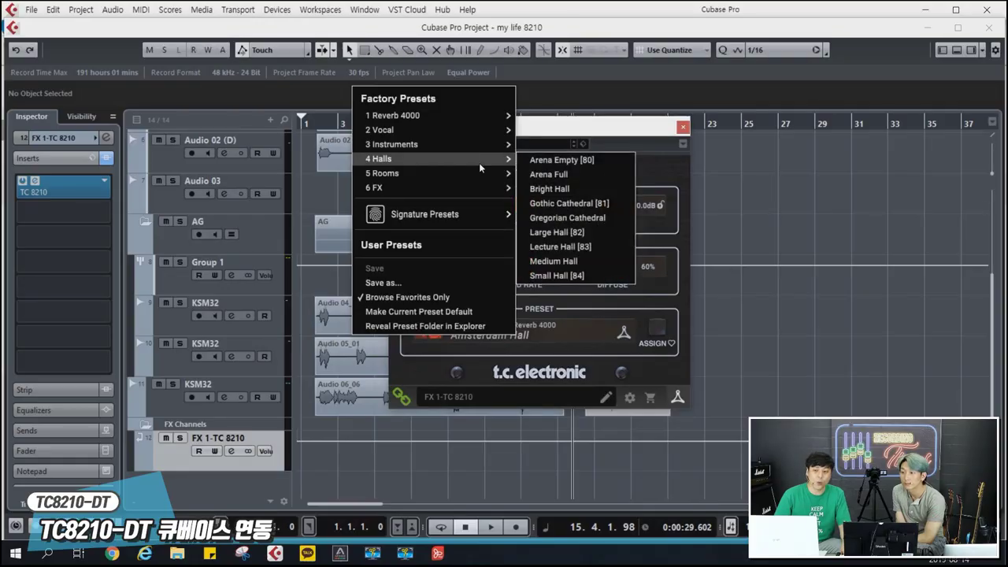
{"action": "left_click", "coordinate": [589, 232]}
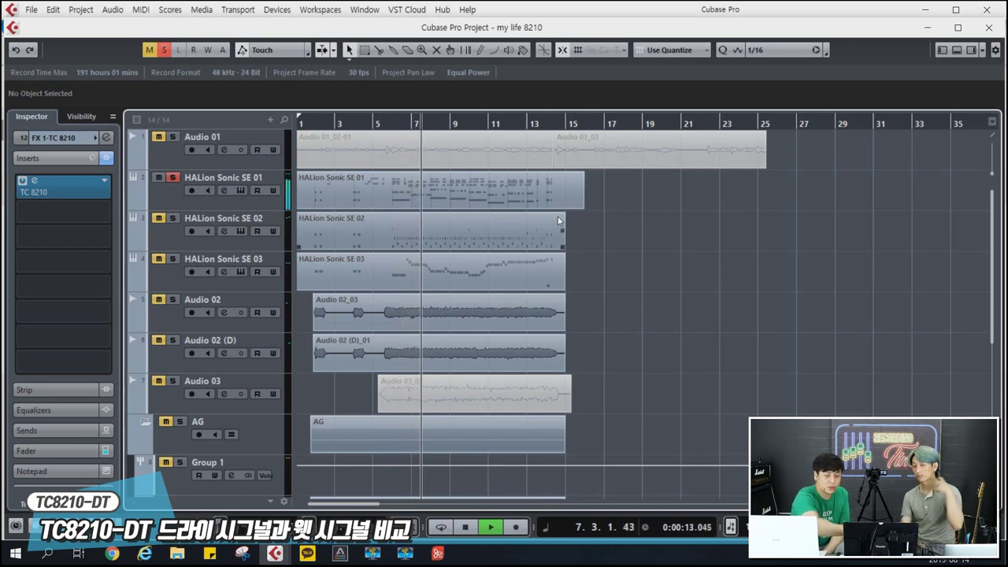
Raise the HALion Sonic SE 01 track's send level to FX 1-TC 8210 to 6.02 during playback.
{"action": "left_click", "coordinate": [181, 193]}
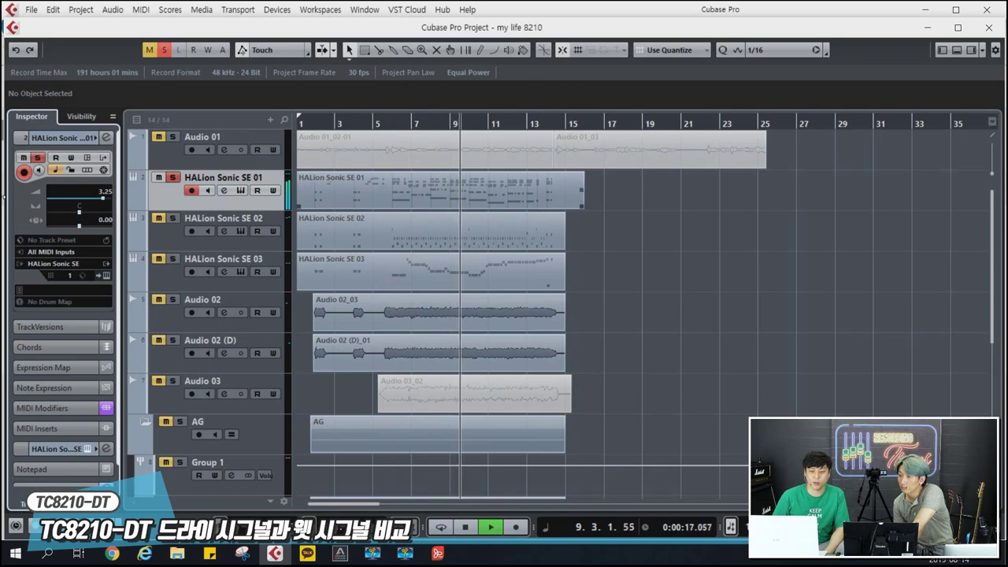
{"action": "key", "text": "e"}
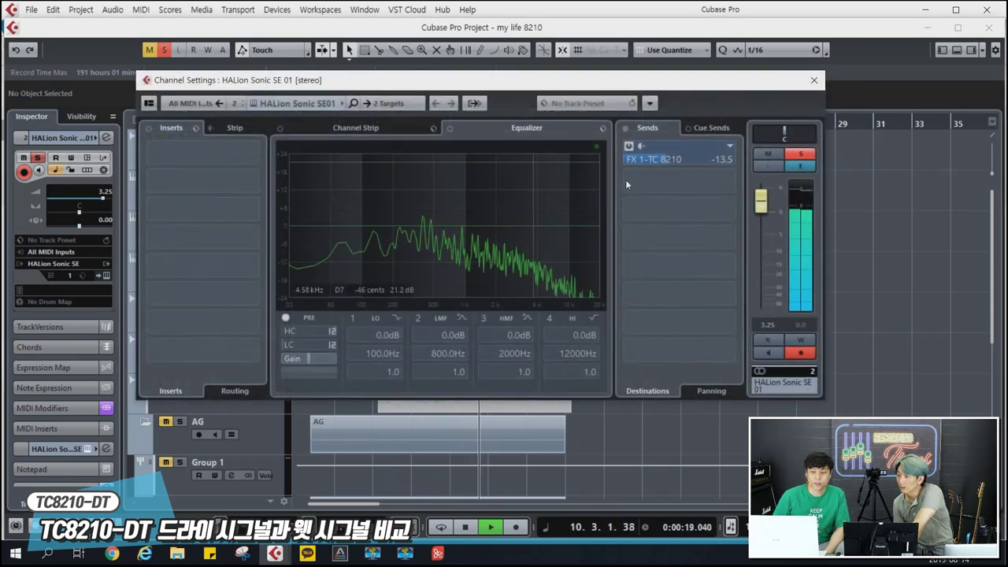
{"action": "left_click_drag", "start_coordinate": [630, 159], "coordinate": [784, 159]}
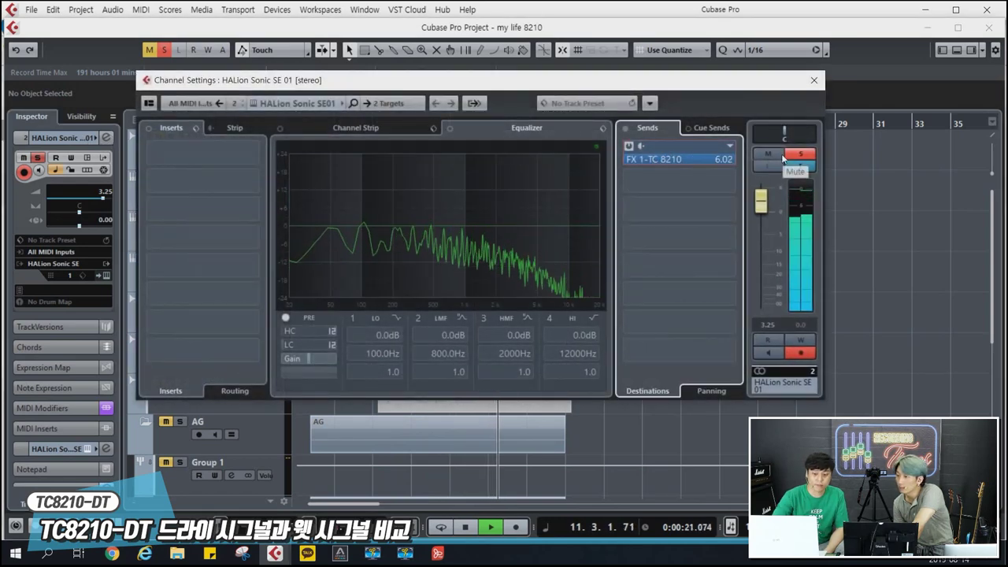
Audition the HALion Sonic SE 01 track with its FX 1-TC 8210 send at -17.7, and again with it raised to -3.99.
{"action": "key", "text": "space"}
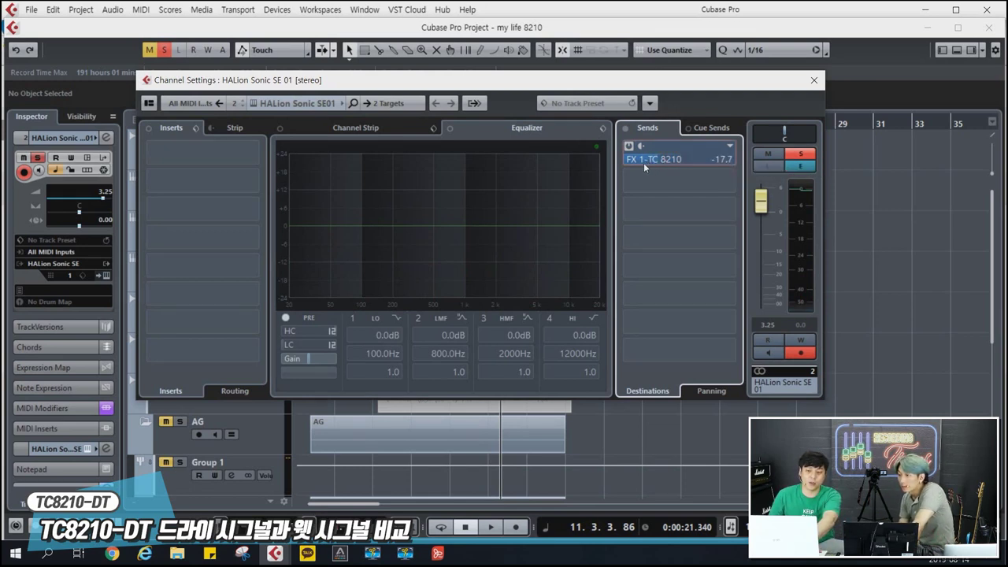
{"action": "key", "text": "space"}
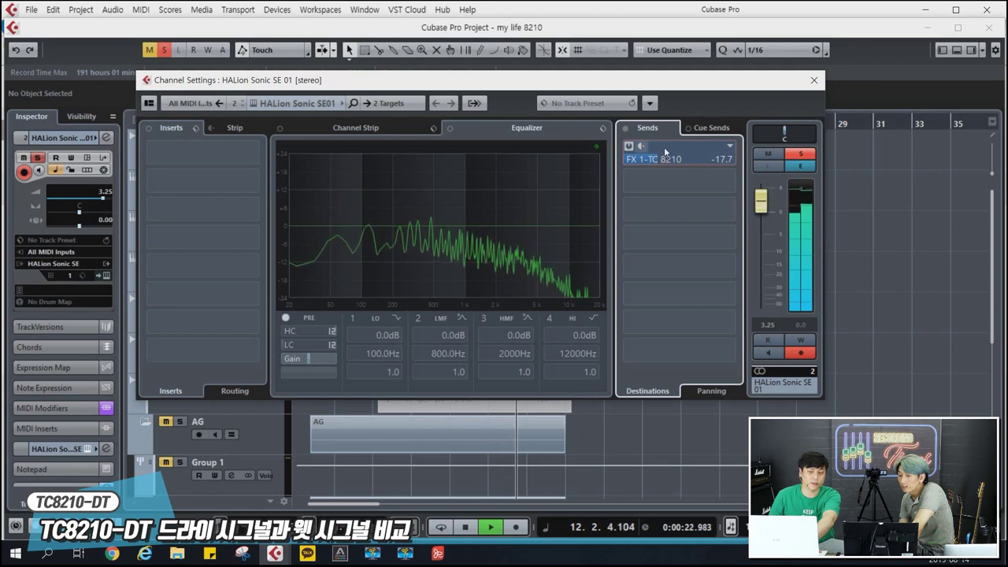
{"action": "key", "text": "space"}
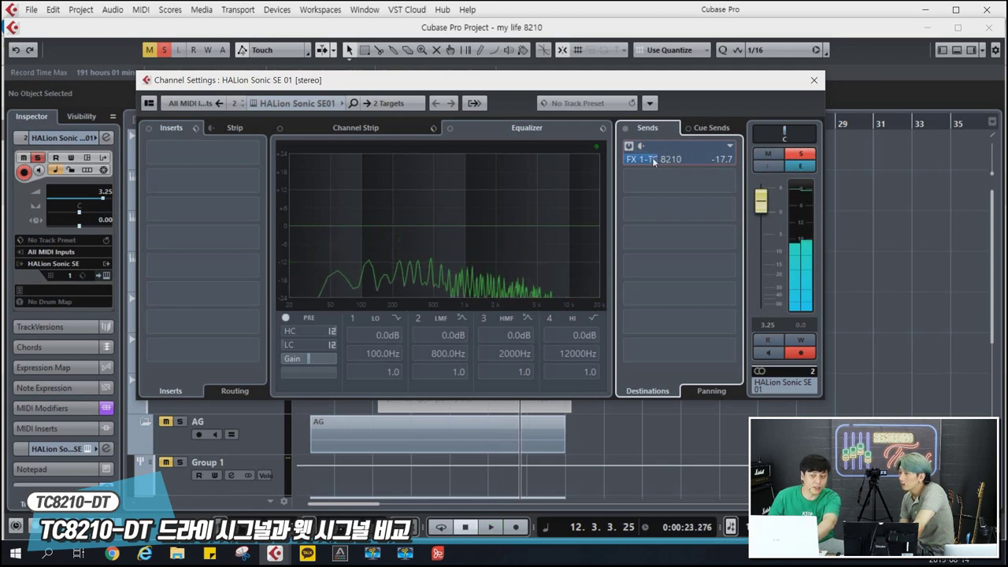
{"action": "left_click_drag", "start_coordinate": [679, 169], "coordinate": [693, 167]}
{"action": "key", "text": "space"}
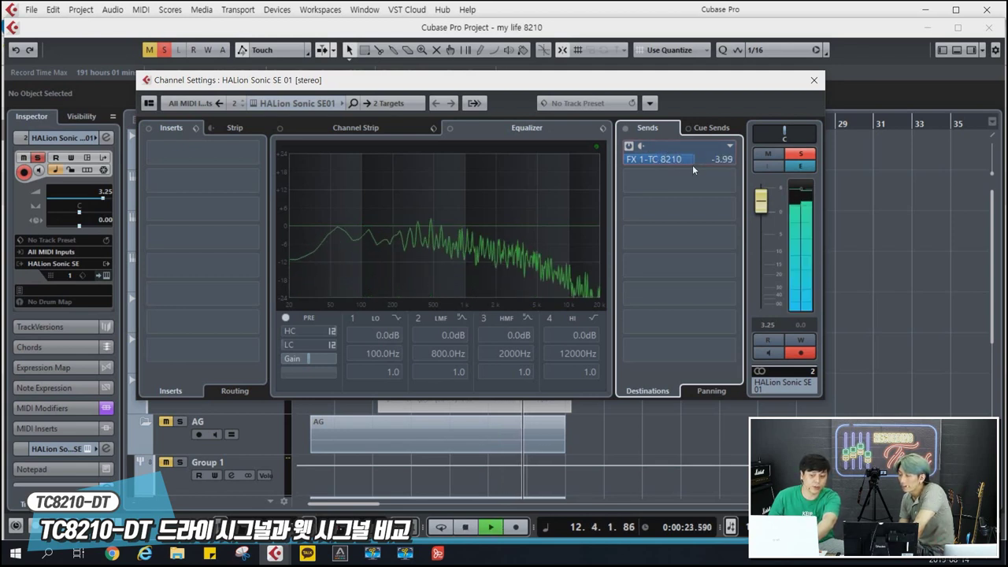
{"action": "key", "text": "space"}
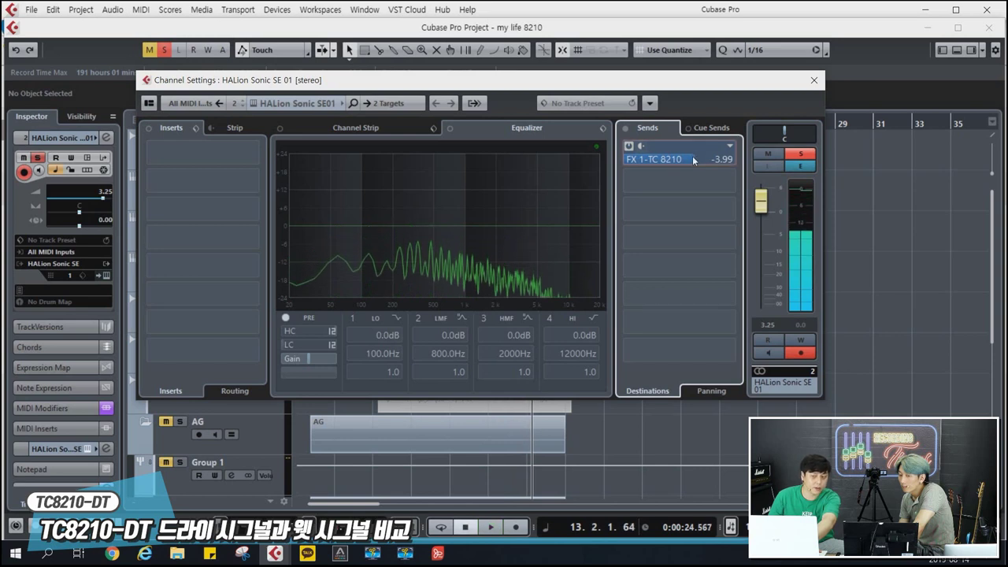
Set the HALion Sonic SE 01 send level to FX 1-TC 8210 to -10.5 during playback and close the channel settings.
{"action": "double_click", "coordinate": [692, 162]}
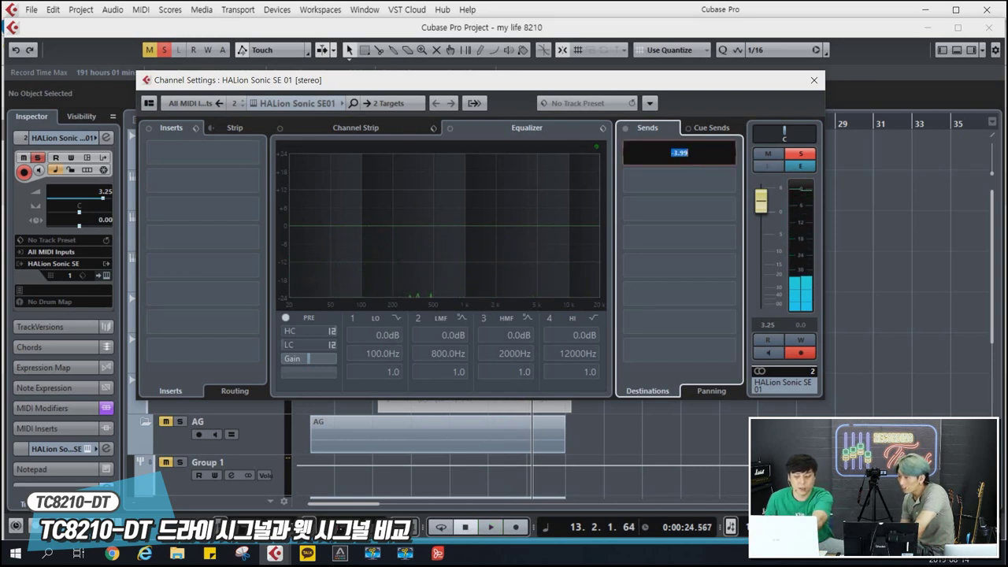
{"action": "type", "text": "0"}
{"action": "key", "text": "Return"}
{"action": "key", "text": "space"}
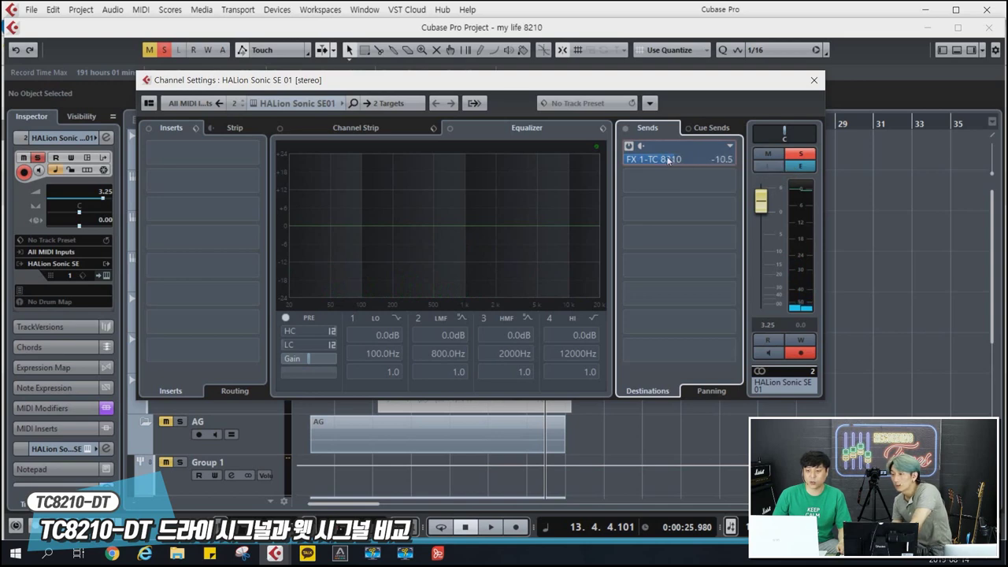
{"action": "left_click", "coordinate": [816, 80]}
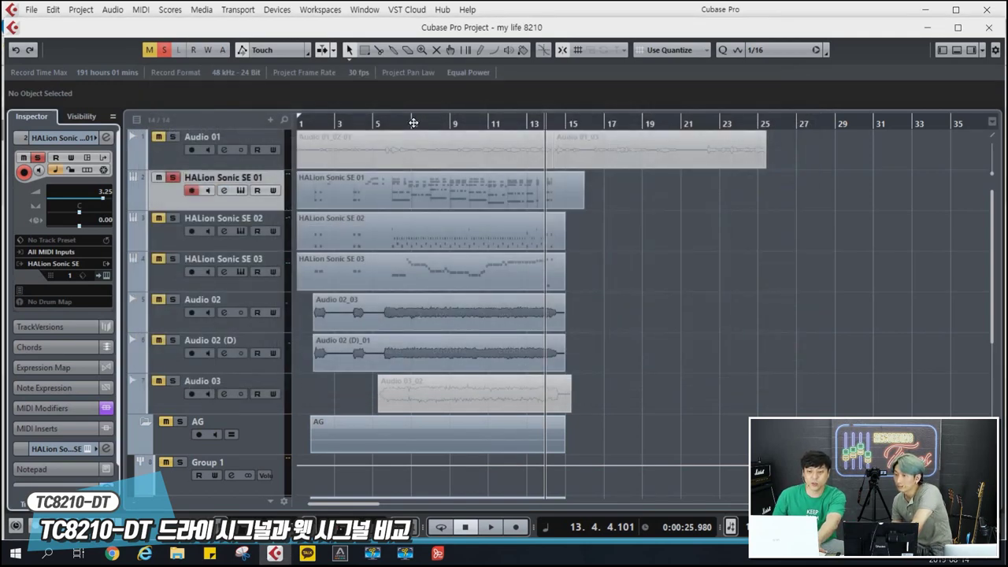
Unsolo HALion Sonic SE 01, mute the FX 1-TC 8210 channel, and play the full mix dry from bar 7.
{"action": "double_click", "coordinate": [412, 123]}
{"action": "left_click", "coordinate": [173, 176]}
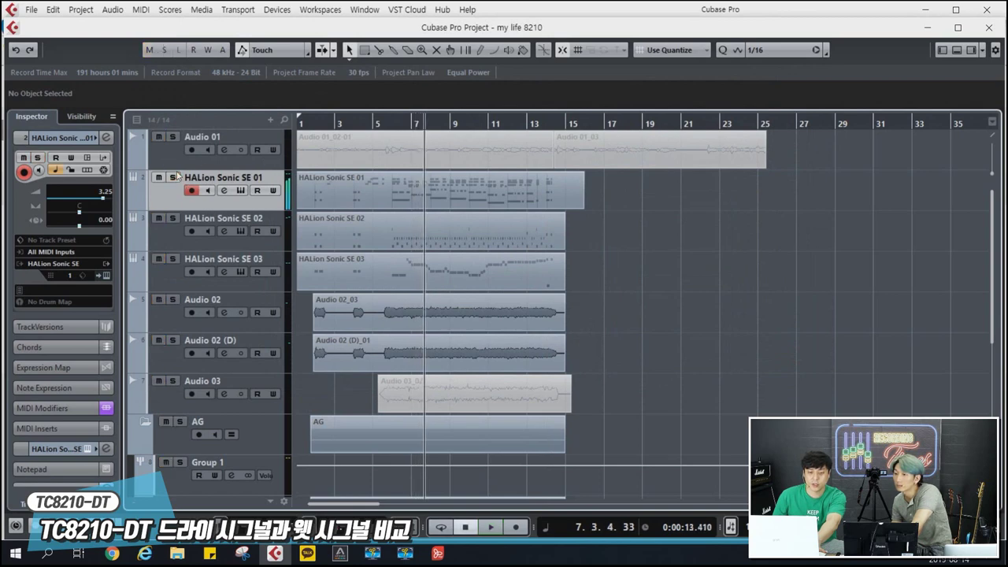
{"action": "scroll", "coordinate": [207, 209], "scroll_direction": "down", "scroll_amount": 5}
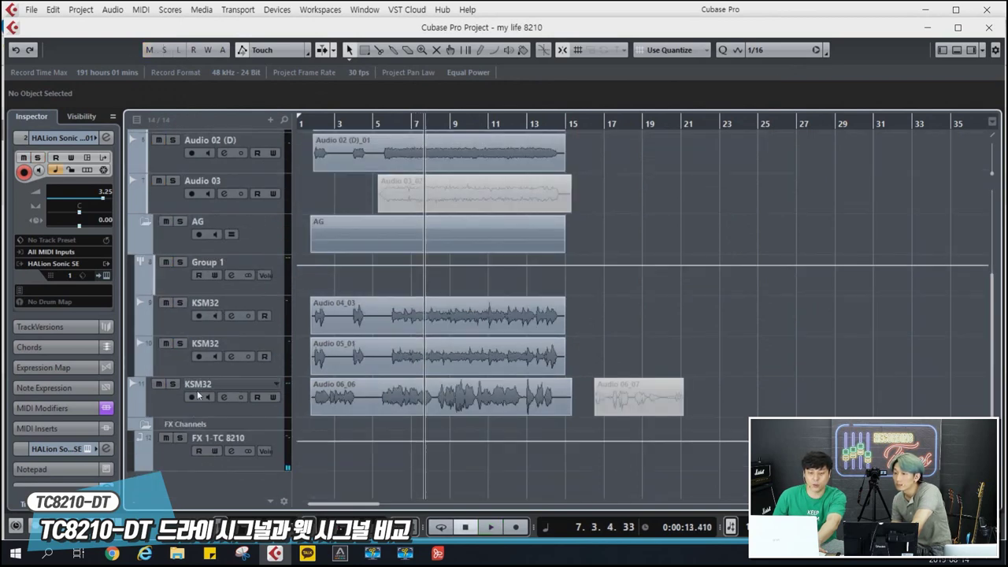
{"action": "left_click", "coordinate": [166, 437]}
{"action": "scroll", "coordinate": [697, 180], "scroll_direction": "up", "scroll_amount": 5}
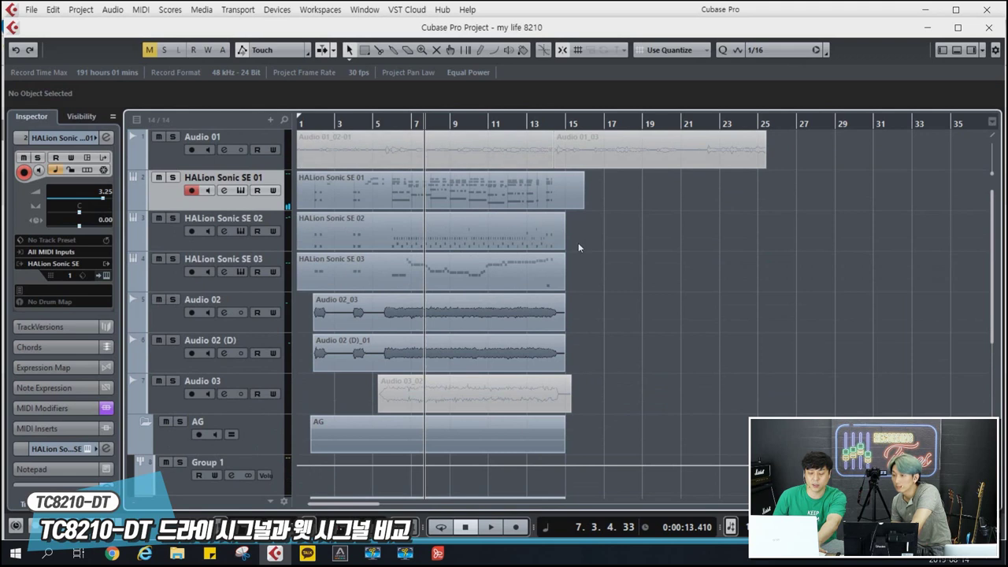
{"action": "key", "text": "space"}
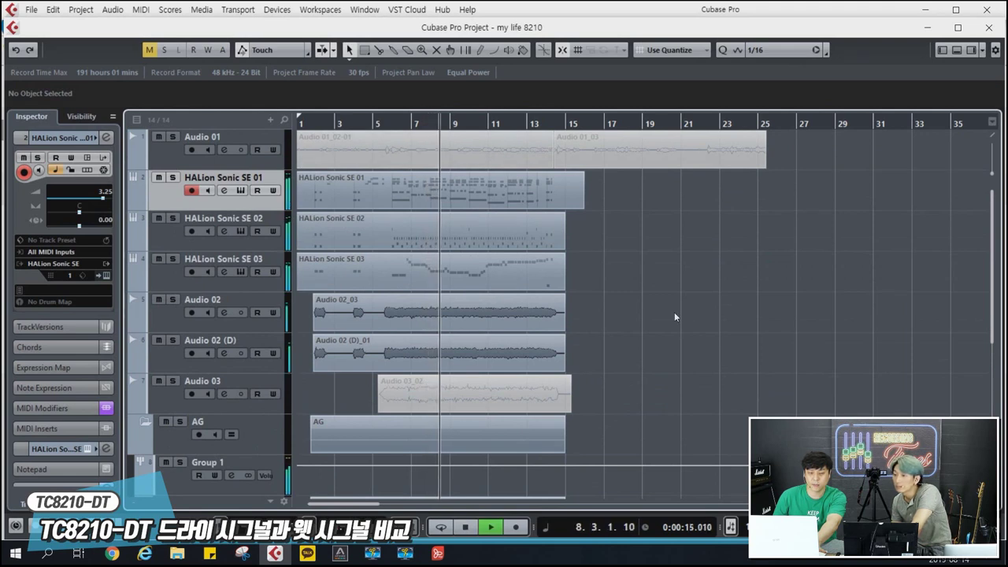
{"action": "key", "text": "space"}
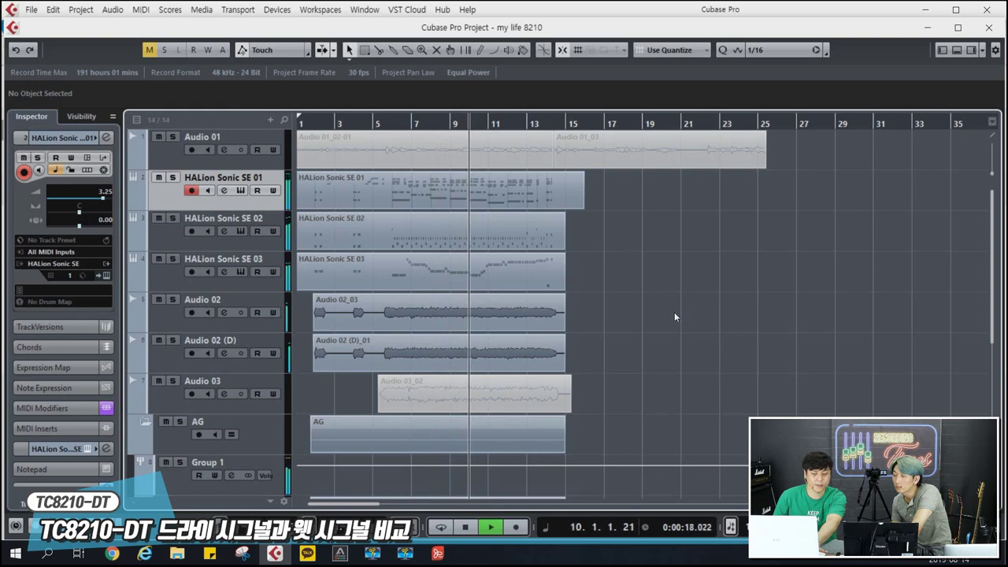
Set the HALion Sonic SE 01 send level to -11.5 and unmute the FX 1-TC 8210 channel.
{"action": "left_click", "coordinate": [107, 137]}
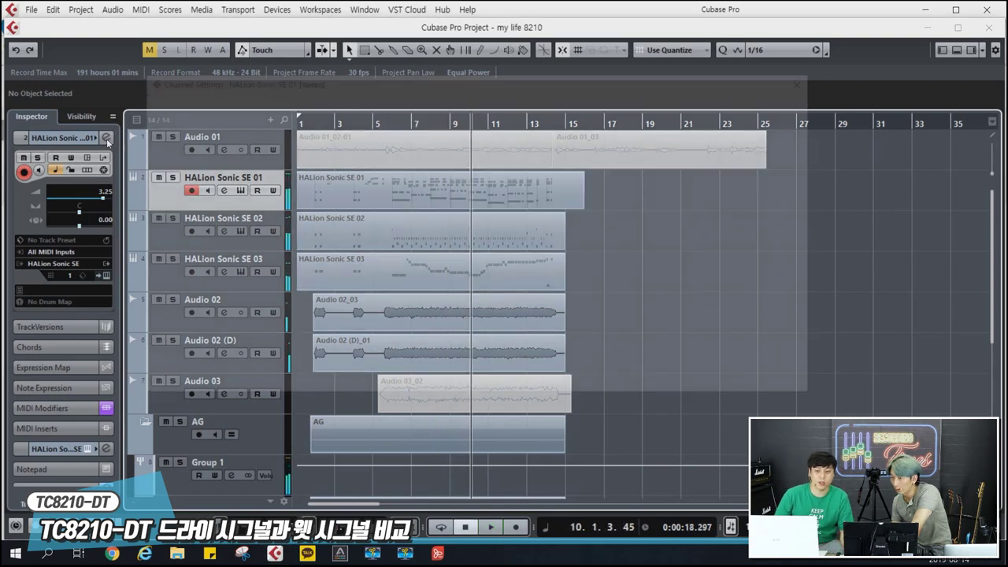
{"action": "left_click_drag", "start_coordinate": [652, 161], "coordinate": [669, 162]}
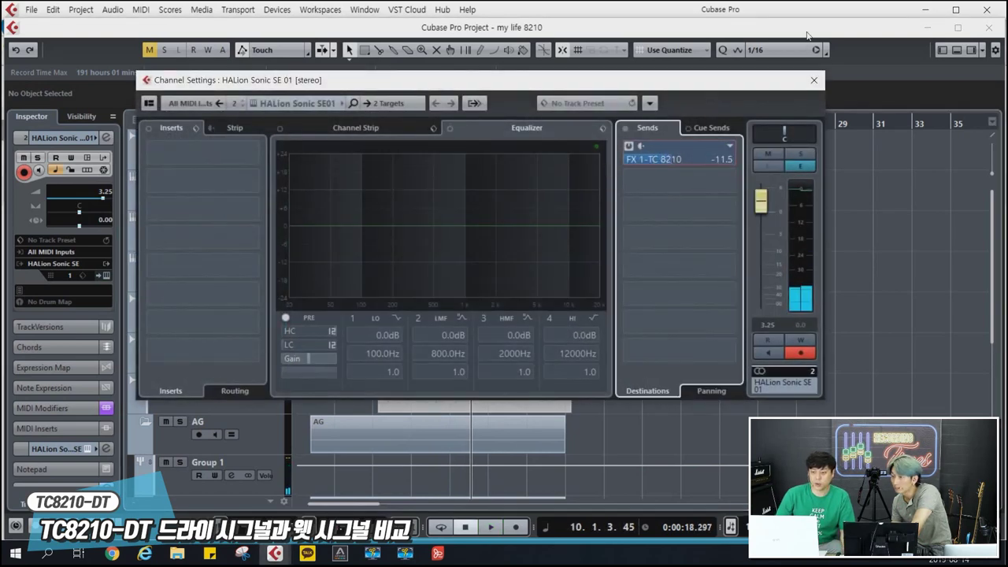
{"action": "left_click", "coordinate": [814, 83]}
{"action": "scroll", "coordinate": [154, 460], "scroll_direction": "down", "scroll_amount": 5}
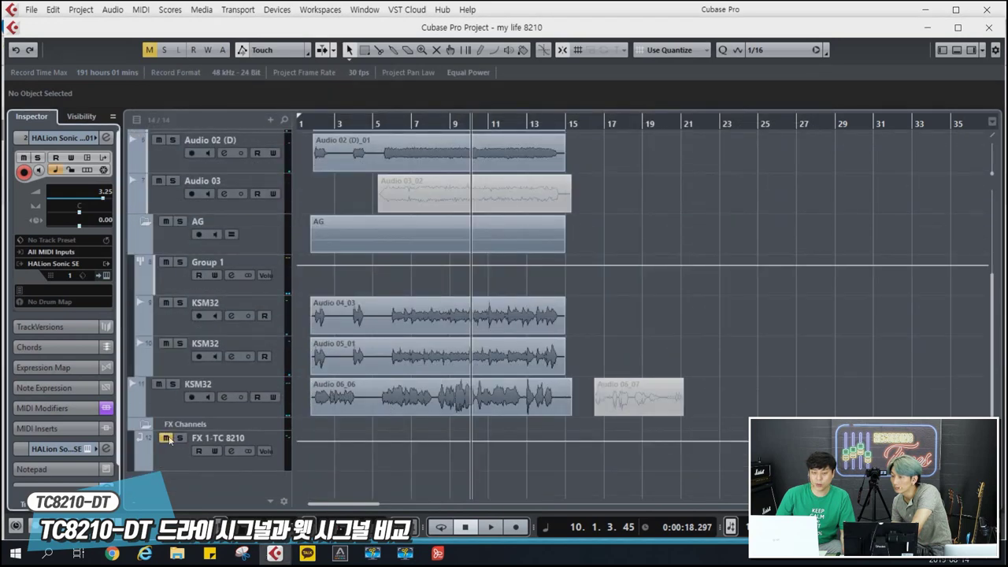
{"action": "left_click", "coordinate": [166, 439]}
Add a send to FX 1-TC 8210 on KSM32 track 11 and set its level to -6.76.
{"action": "left_click", "coordinate": [179, 401]}
{"action": "left_click", "coordinate": [106, 138]}
{"action": "left_click", "coordinate": [709, 155]}
{"action": "left_click", "coordinate": [673, 202]}
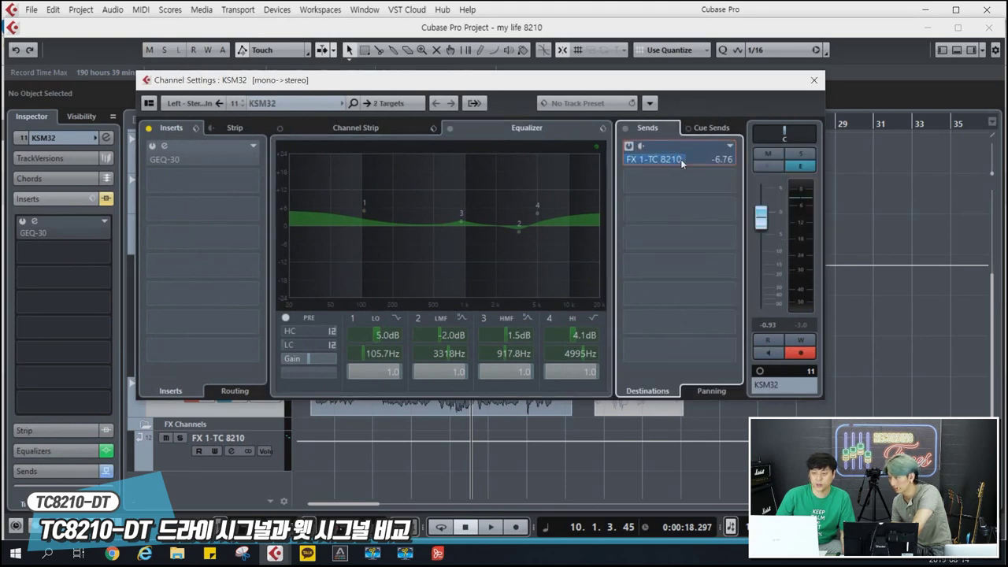
{"action": "left_click", "coordinate": [813, 80]}
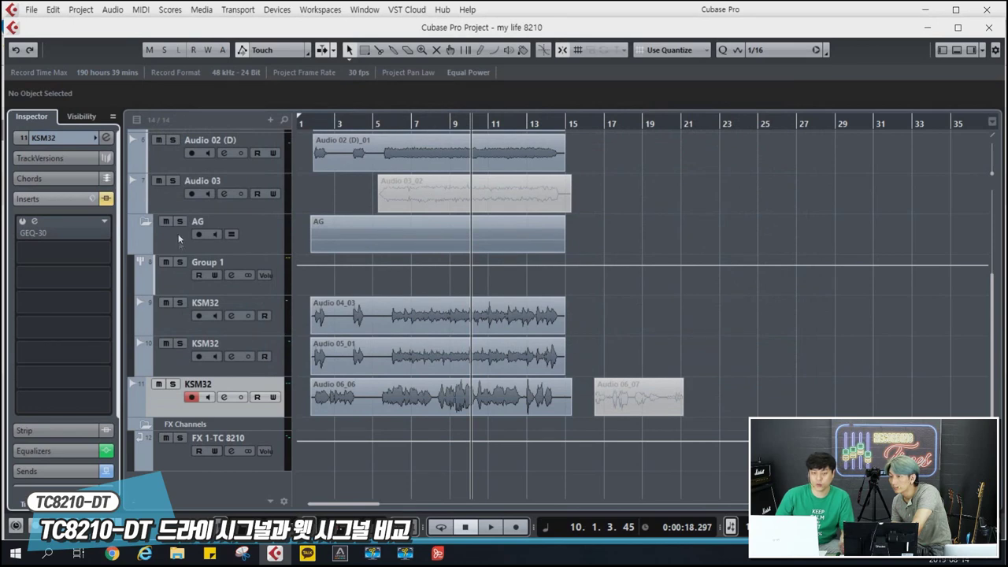
Solo the Group 1 track and play it back briefly.
{"action": "left_click", "coordinate": [179, 263]}
{"action": "key", "text": "space"}
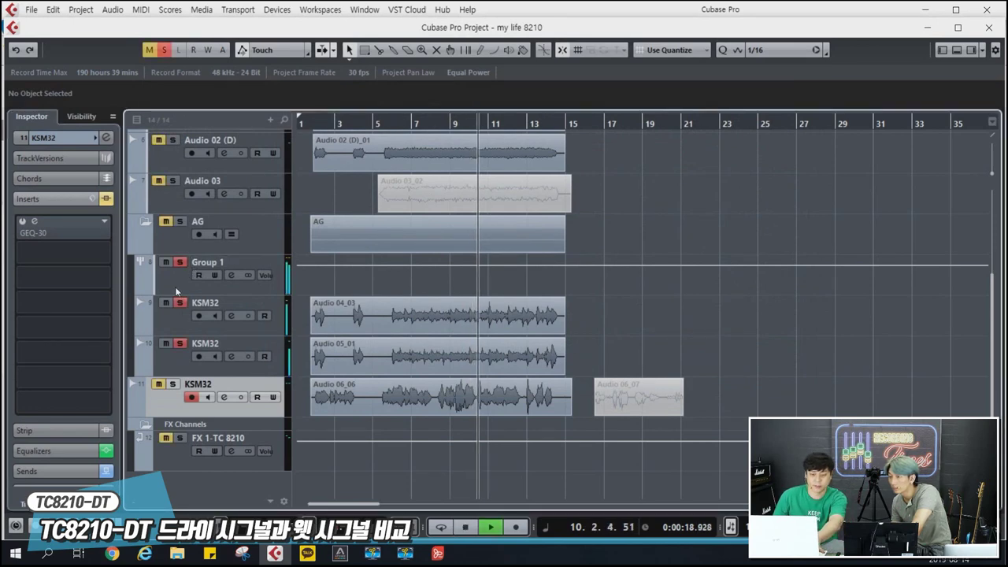
{"action": "key", "text": "space"}
Add an active send to FX 1-TC 8210 on Group 1, set its level to -6.27, and play it back.
{"action": "left_click", "coordinate": [177, 284]}
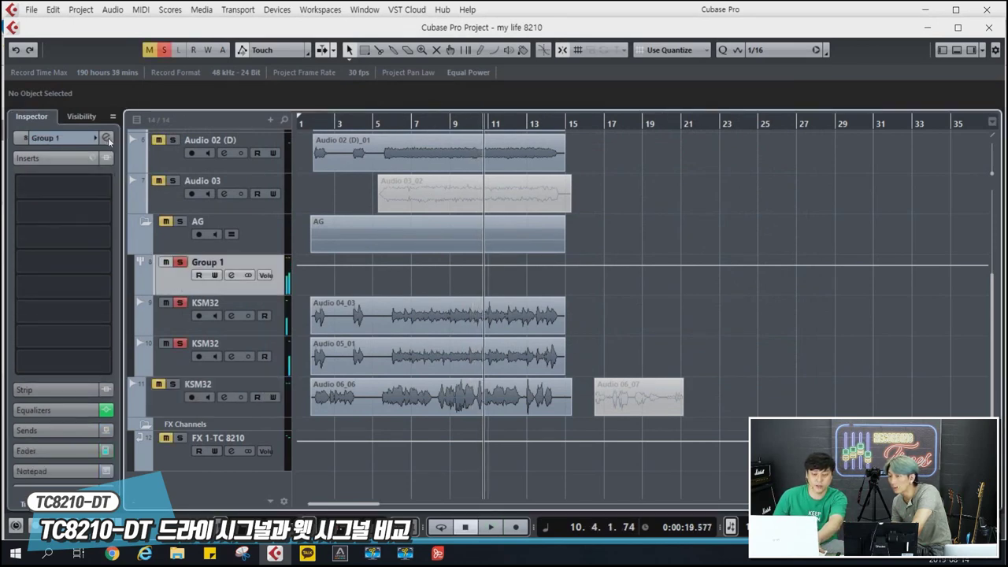
{"action": "left_click", "coordinate": [105, 138]}
{"action": "left_click", "coordinate": [677, 152]}
{"action": "left_click", "coordinate": [659, 183]}
{"action": "left_click", "coordinate": [629, 147]}
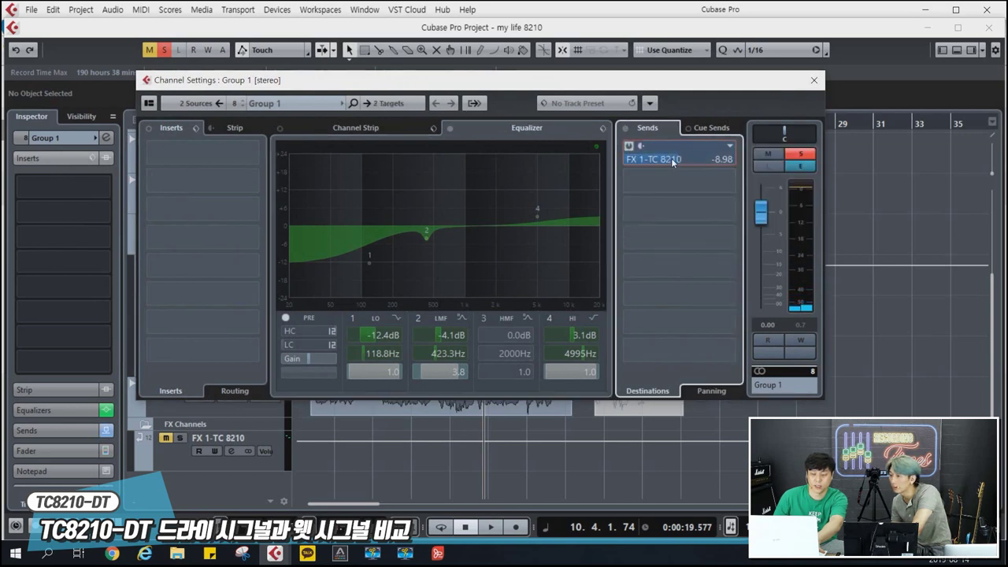
{"action": "left_click_drag", "start_coordinate": [691, 164], "coordinate": [682, 158]}
{"action": "key", "text": "space"}
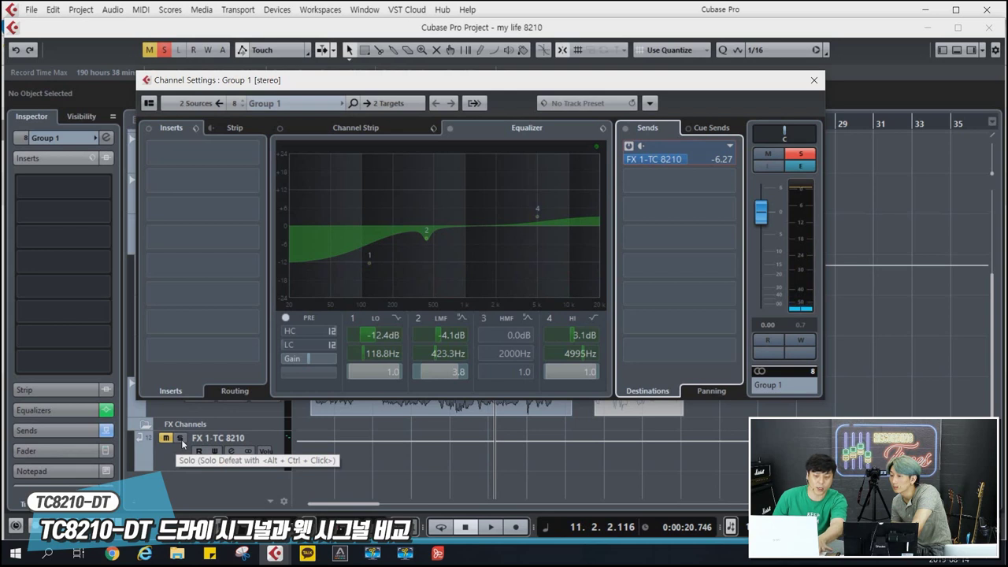
Enable Solo Defeat on the FX 1-TC 8210 channel.
{"action": "left_click", "coordinate": [180, 438]}
{"action": "left_click", "coordinate": [181, 456]}
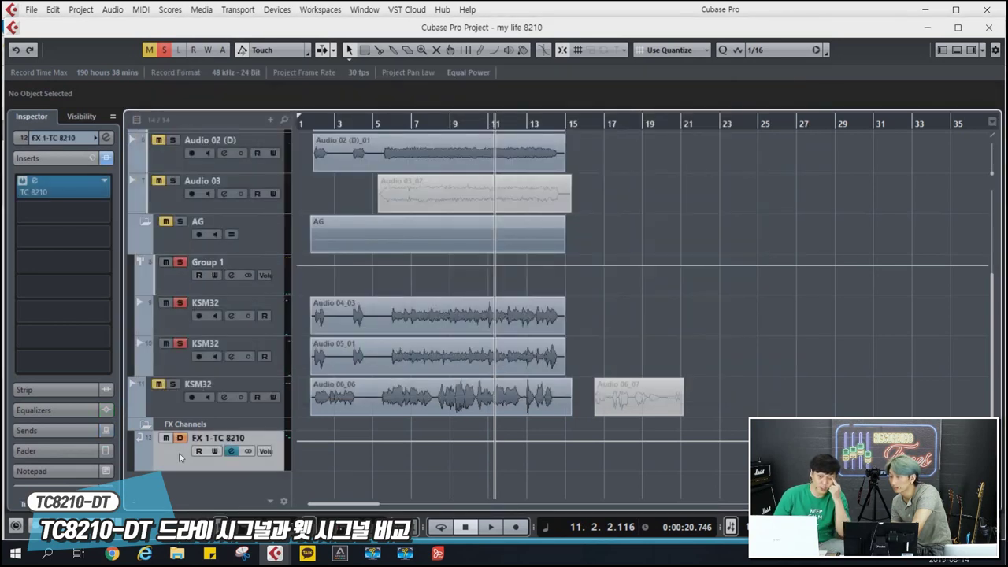
Lower Group 1's send level to FX 1-TC 8210 to -10.5 during playback and close its channel settings.
{"action": "left_click", "coordinate": [181, 276]}
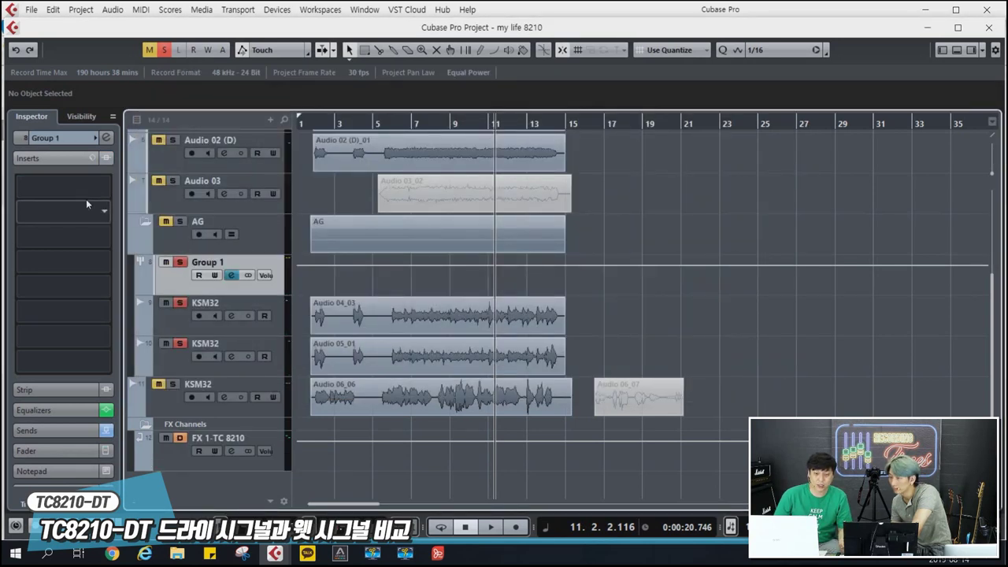
{"action": "left_click", "coordinate": [105, 139]}
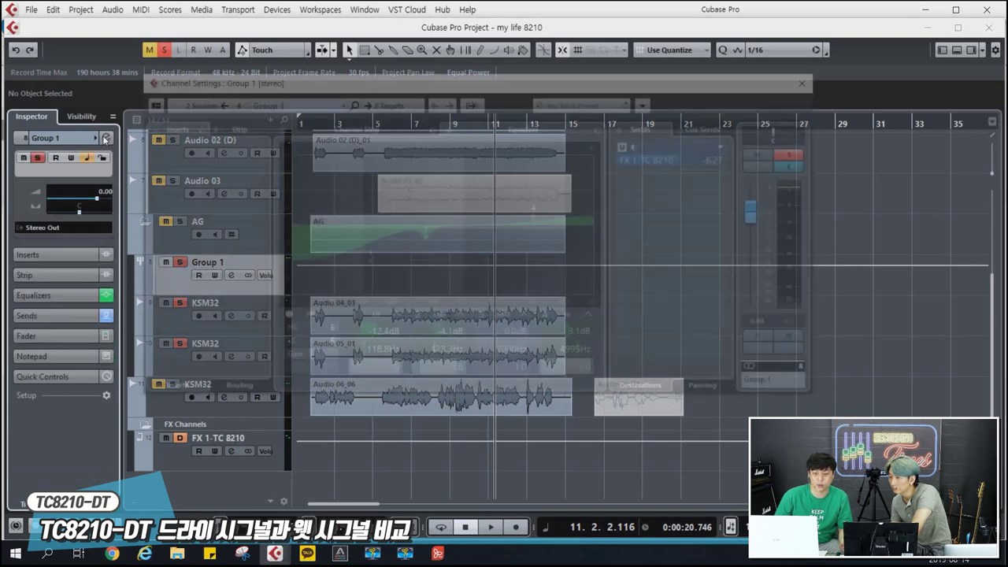
{"action": "key", "text": "space"}
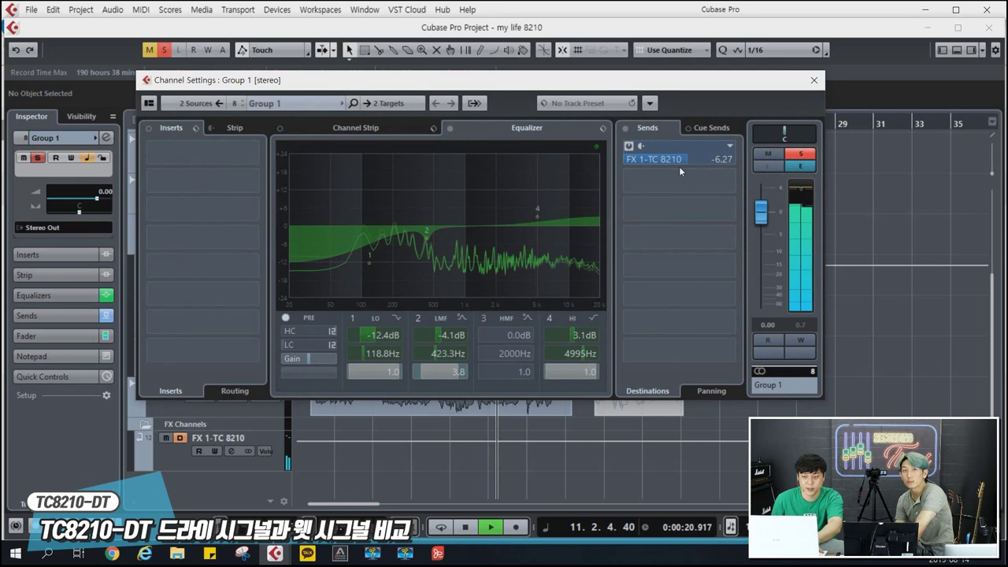
{"action": "left_click_drag", "start_coordinate": [693, 160], "coordinate": [657, 158]}
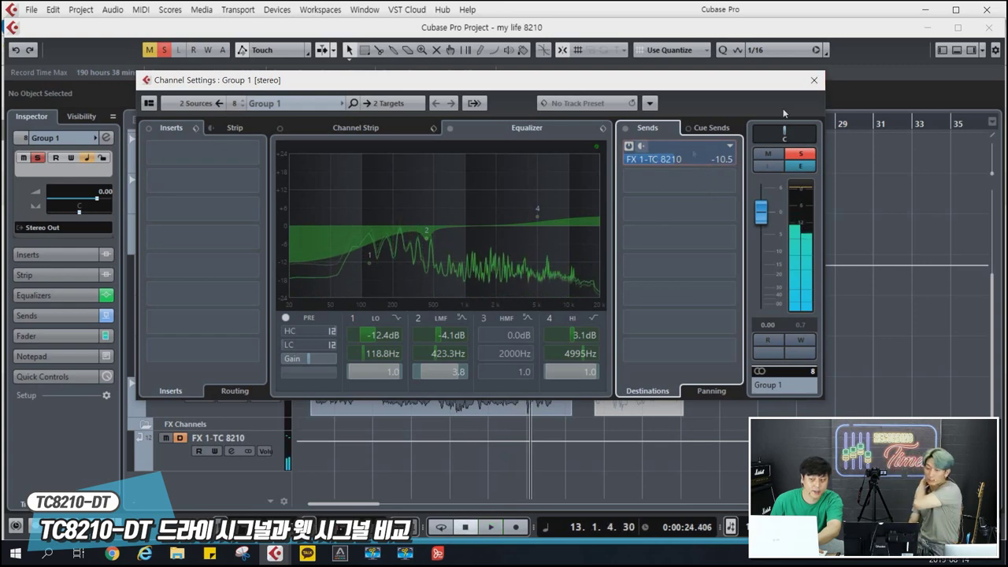
{"action": "left_click", "coordinate": [814, 79]}
Solo HALion Sonic SE 02 instead of Group 1, add a send to FX 1-TC 8210 at -14.6, and audition it.
{"action": "scroll", "coordinate": [229, 287], "scroll_direction": "up", "scroll_amount": 4}
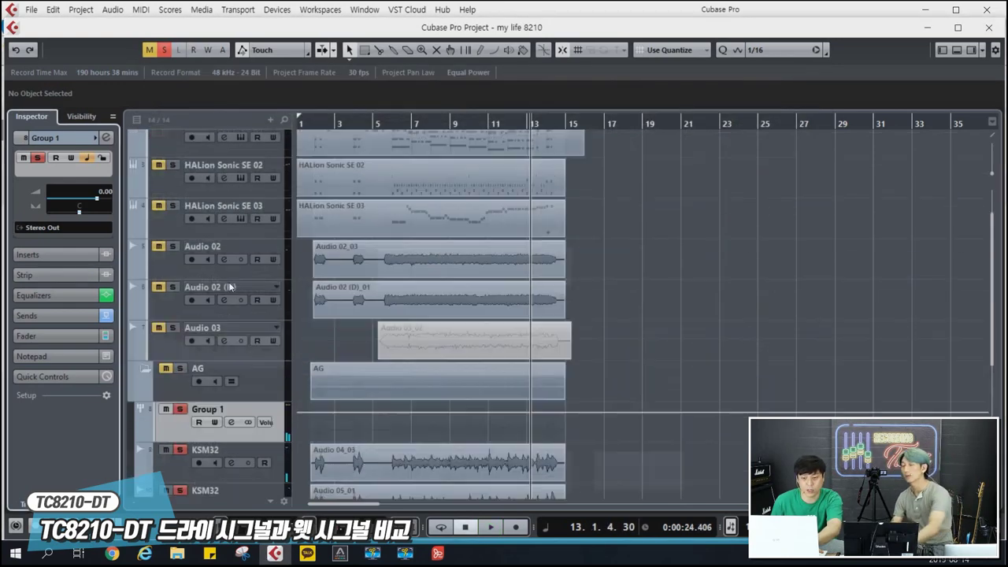
{"action": "left_click", "coordinate": [380, 123]}
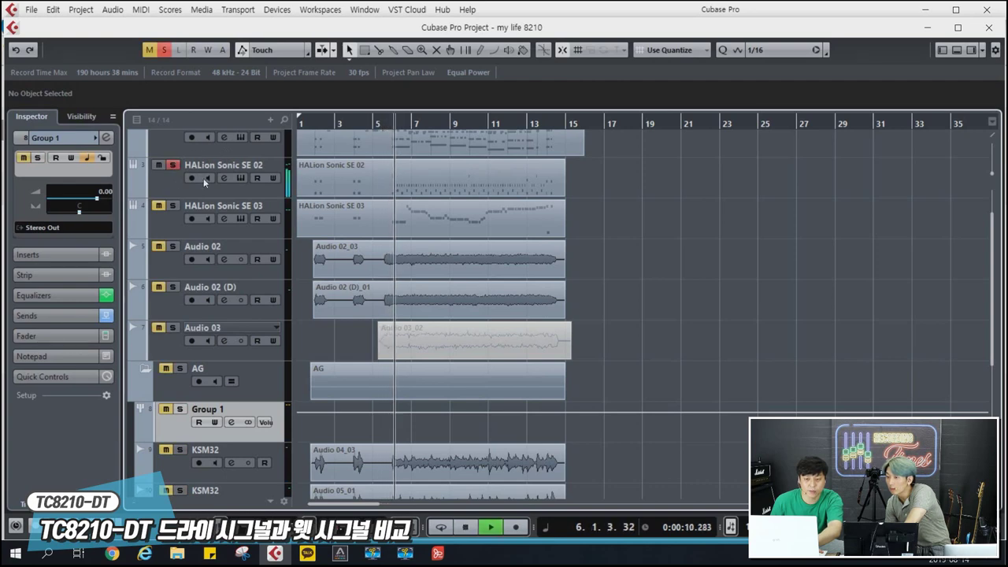
{"action": "left_click", "coordinate": [168, 192]}
{"action": "left_click", "coordinate": [109, 139]}
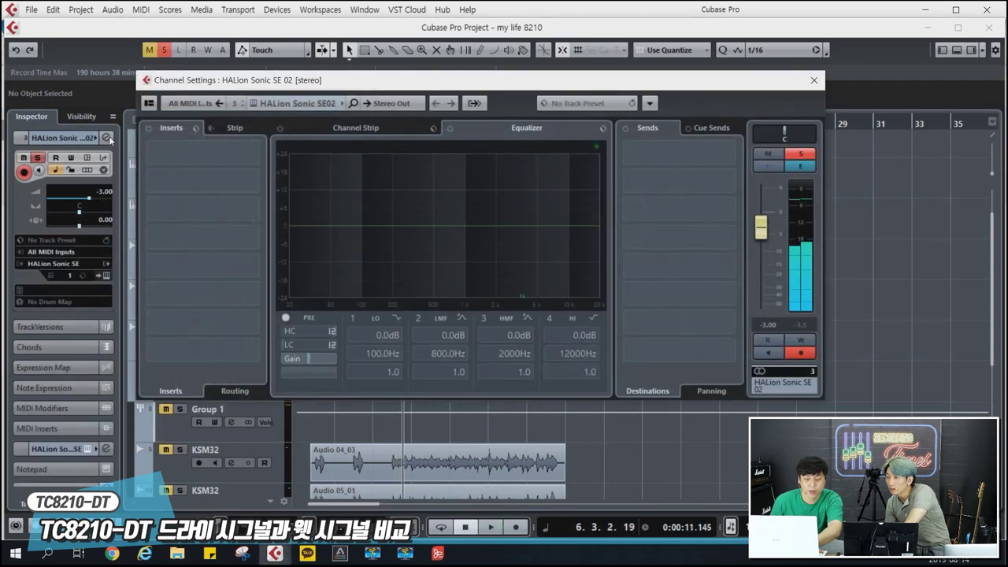
{"action": "left_click", "coordinate": [722, 157]}
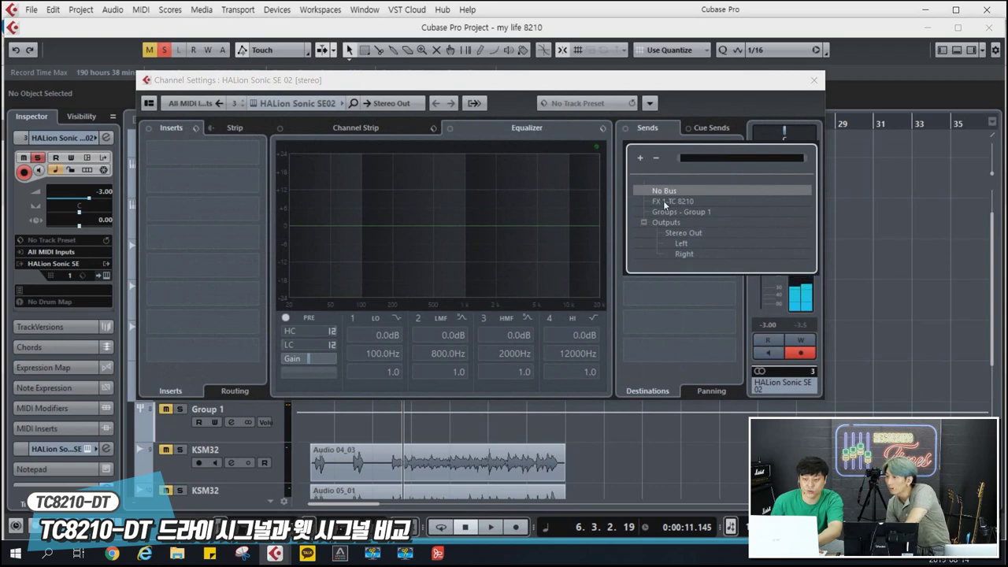
{"action": "left_click", "coordinate": [666, 201]}
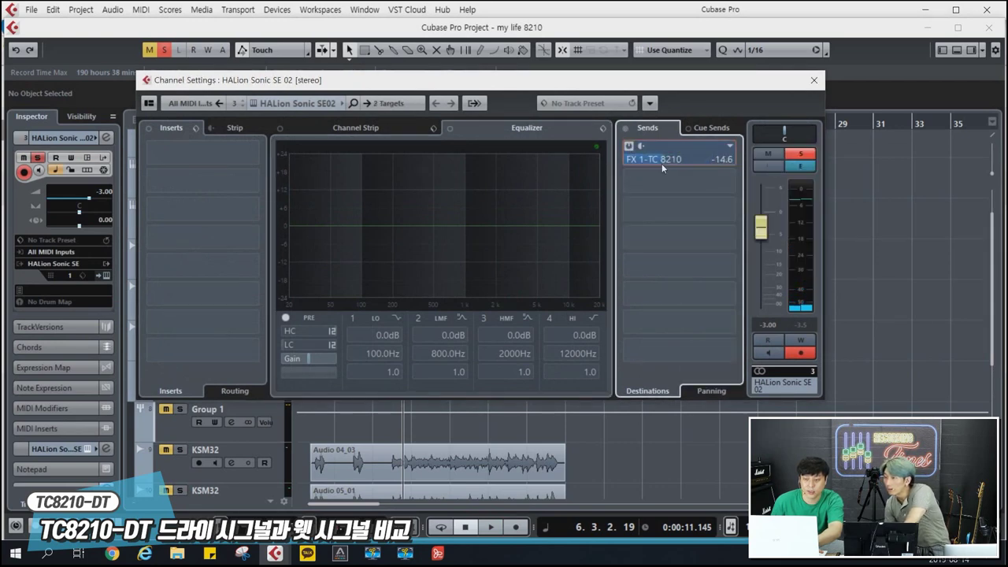
{"action": "key", "text": "e"}
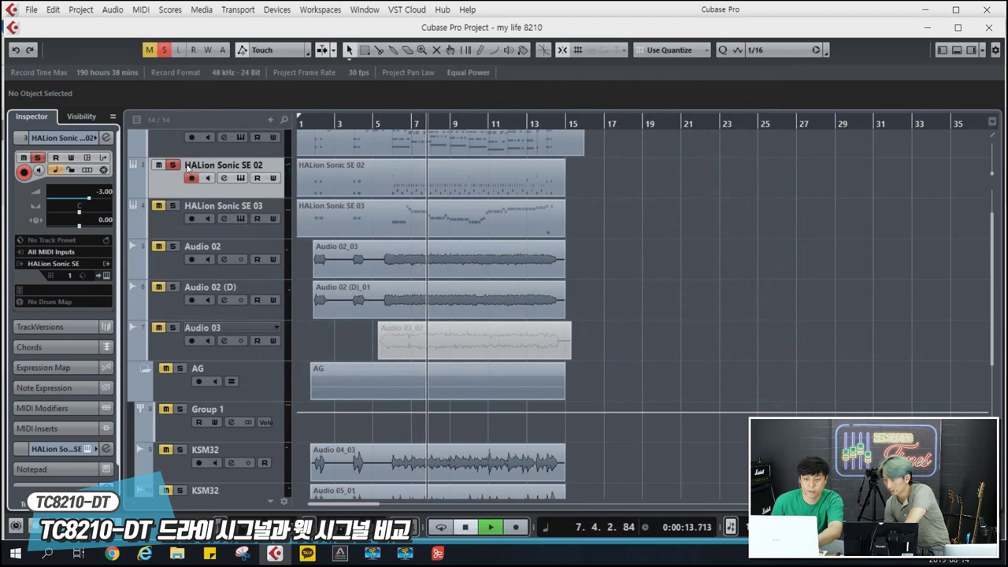
{"action": "key", "text": "space"}
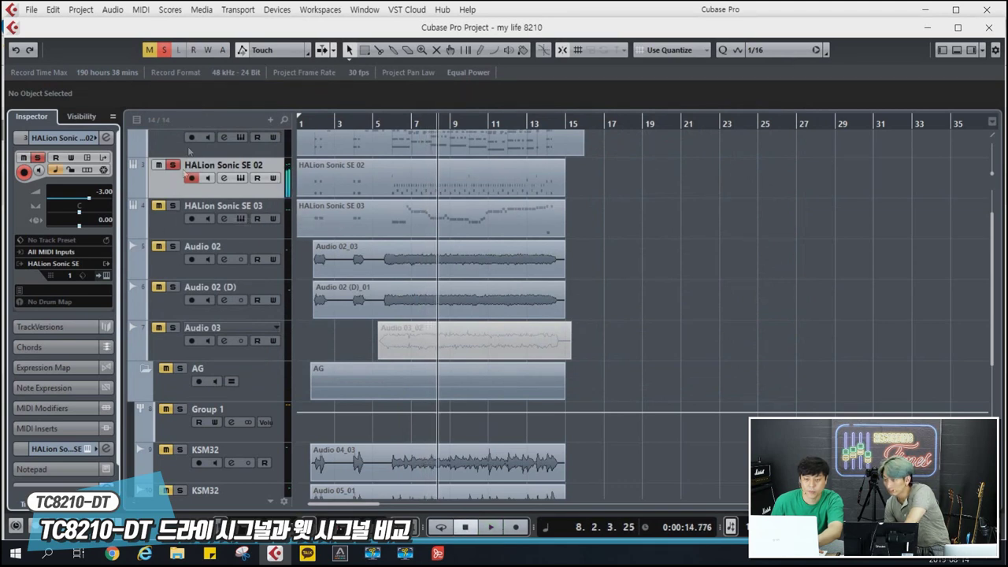
Solo the Audio 02 and Audio 02 (D) tracks along with HALion Sonic SE 02 and play them briefly.
{"action": "left_click", "coordinate": [173, 246]}
{"action": "key", "text": "space"}
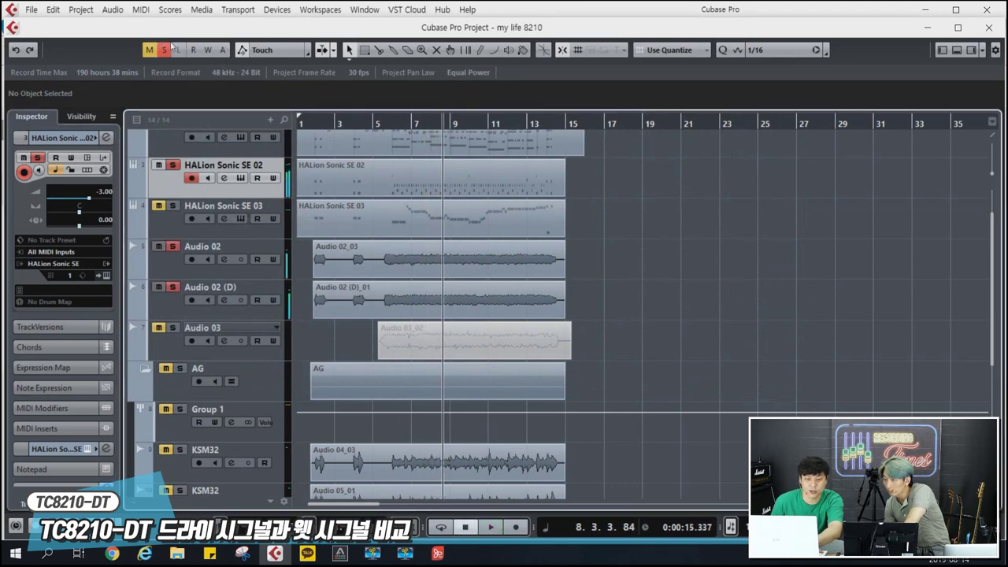
Clear all track solos and play the full mix from the beginning of the project, looking over the tracks during playback.
{"action": "left_click_drag", "start_coordinate": [321, 123], "coordinate": [303, 122]}
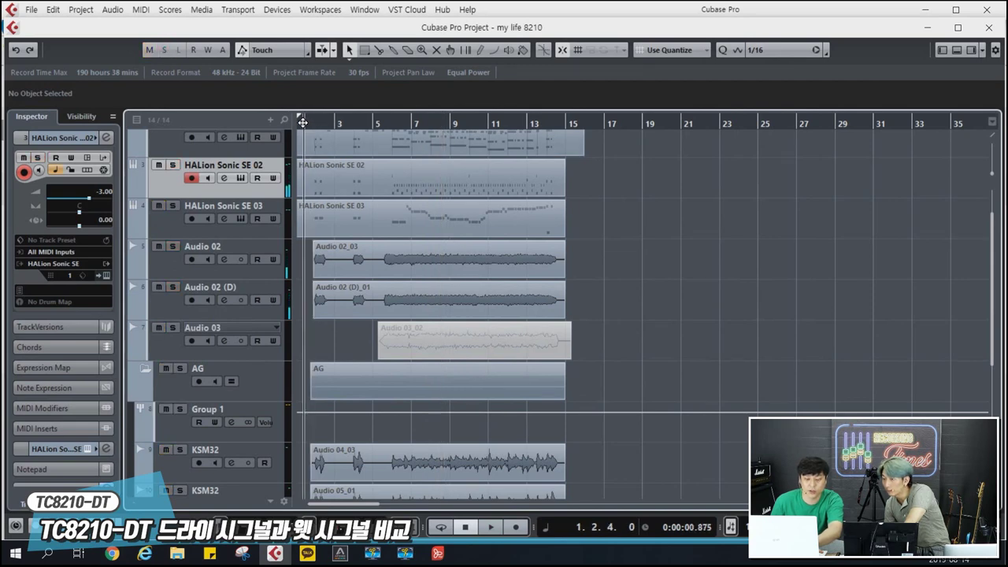
{"action": "scroll", "coordinate": [461, 261], "scroll_direction": "down", "scroll_amount": 3}
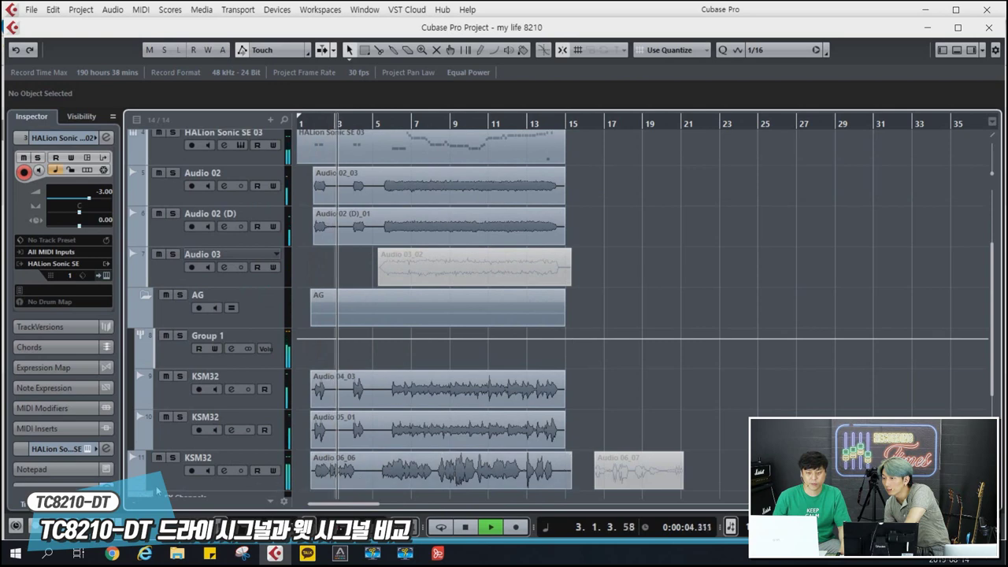
{"action": "left_click", "coordinate": [157, 486]}
{"action": "scroll", "coordinate": [174, 178], "scroll_direction": "up", "scroll_amount": 3}
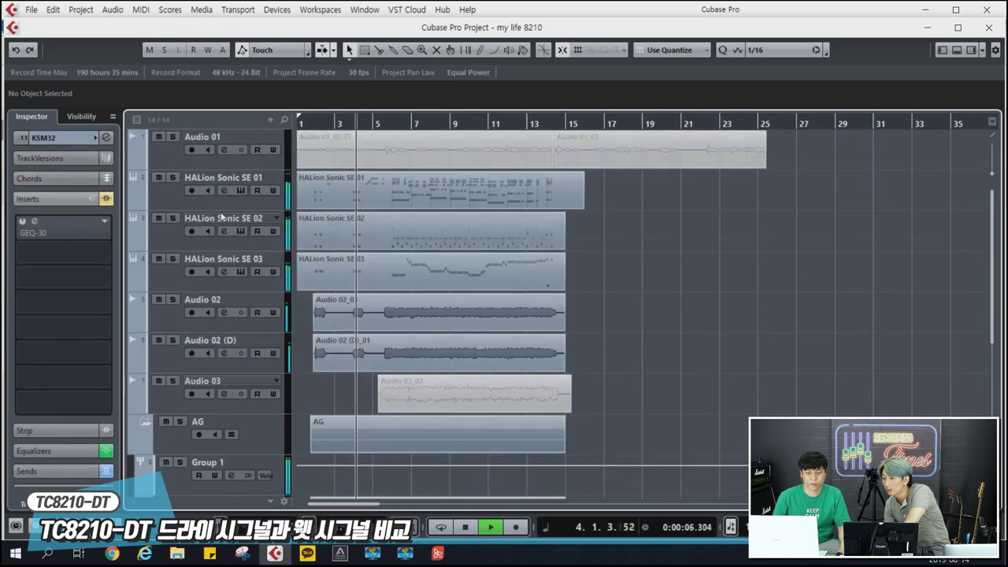
{"action": "left_click", "coordinate": [171, 205]}
{"action": "scroll", "coordinate": [108, 194], "scroll_direction": "down", "scroll_amount": 3}
{"action": "scroll", "coordinate": [769, 274], "scroll_direction": "down", "scroll_amount": 5}
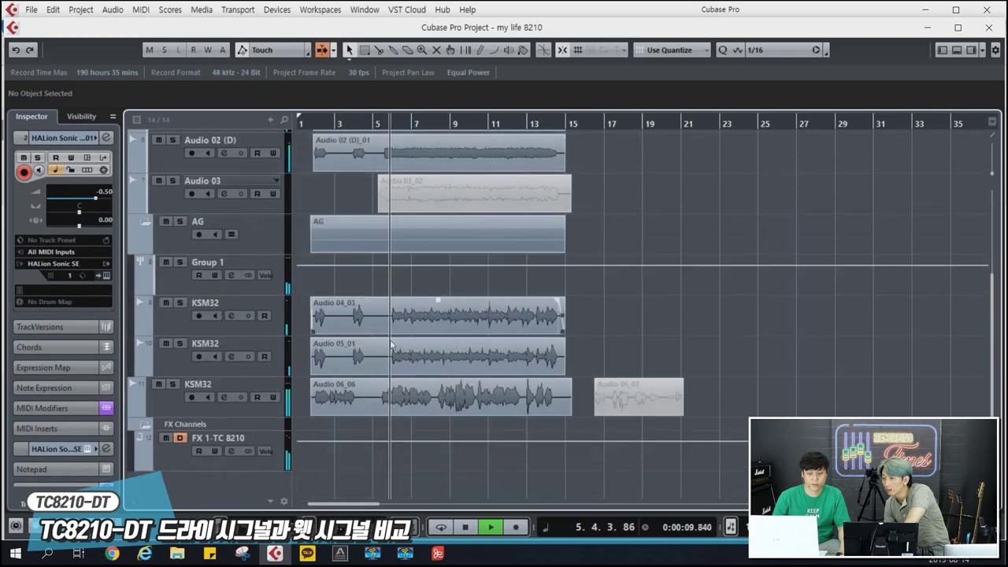
Open the channel settings of KSM32 track 11 and lower its send level to FX 1-TC 8210 to -4.56.
{"action": "left_click", "coordinate": [179, 404]}
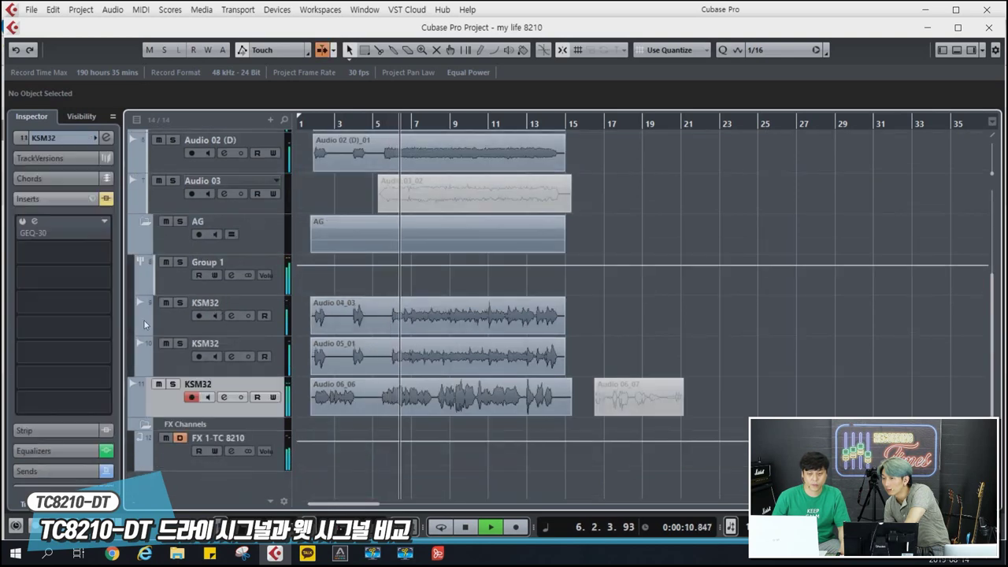
{"action": "left_click", "coordinate": [60, 142]}
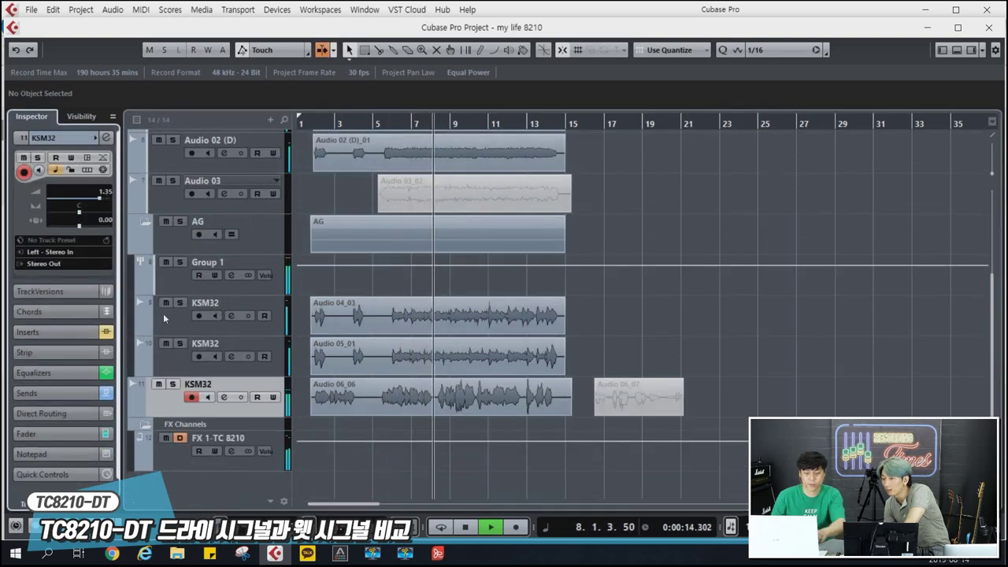
{"action": "left_click", "coordinate": [106, 138]}
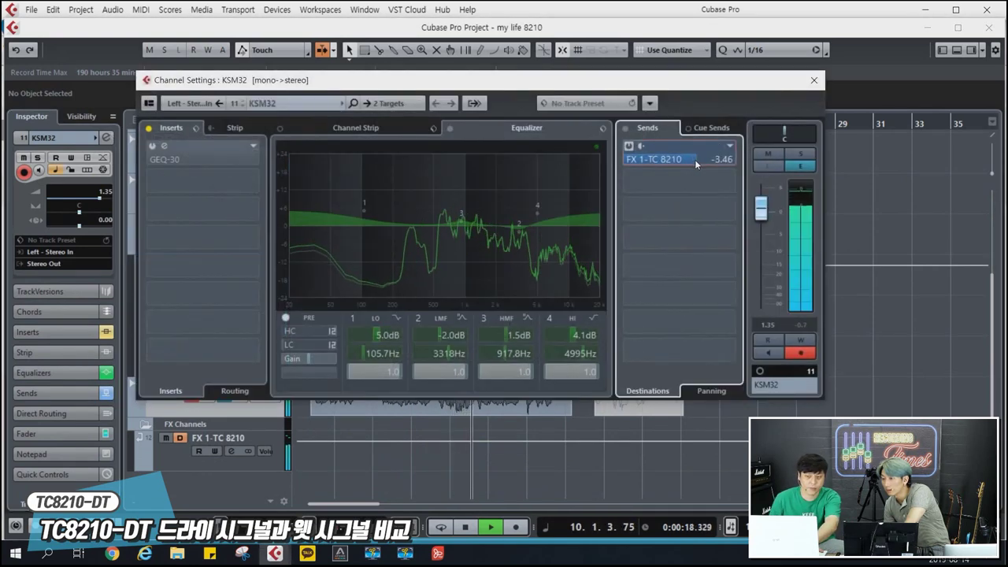
{"action": "scroll", "coordinate": [696, 164], "scroll_direction": "down", "scroll_amount": 3}
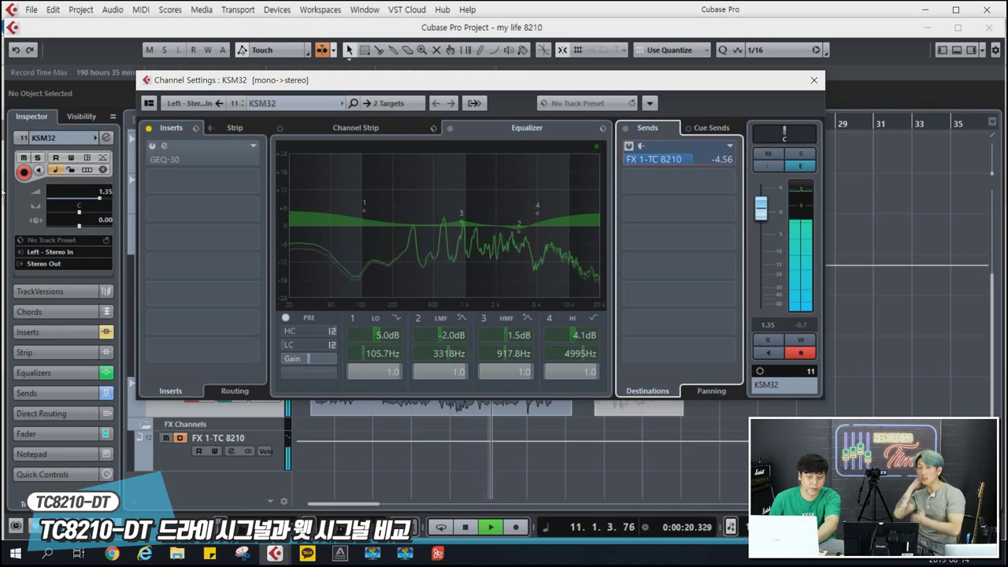
Raise the volume of KSM32 track 11 to 2.35, close its channel settings, and stop playback.
{"action": "left_click_drag", "start_coordinate": [99, 197], "coordinate": [102, 195]}
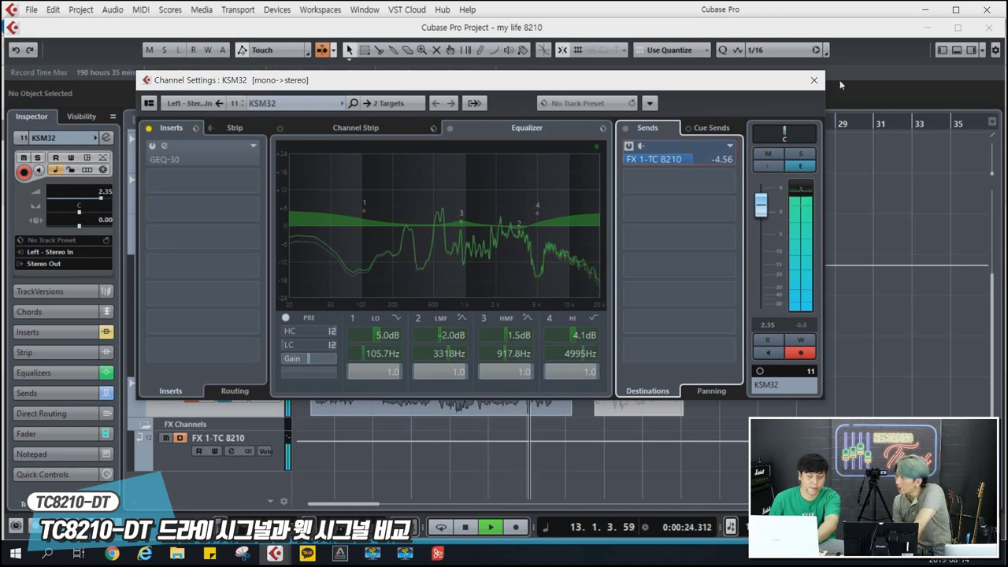
{"action": "left_click", "coordinate": [813, 79]}
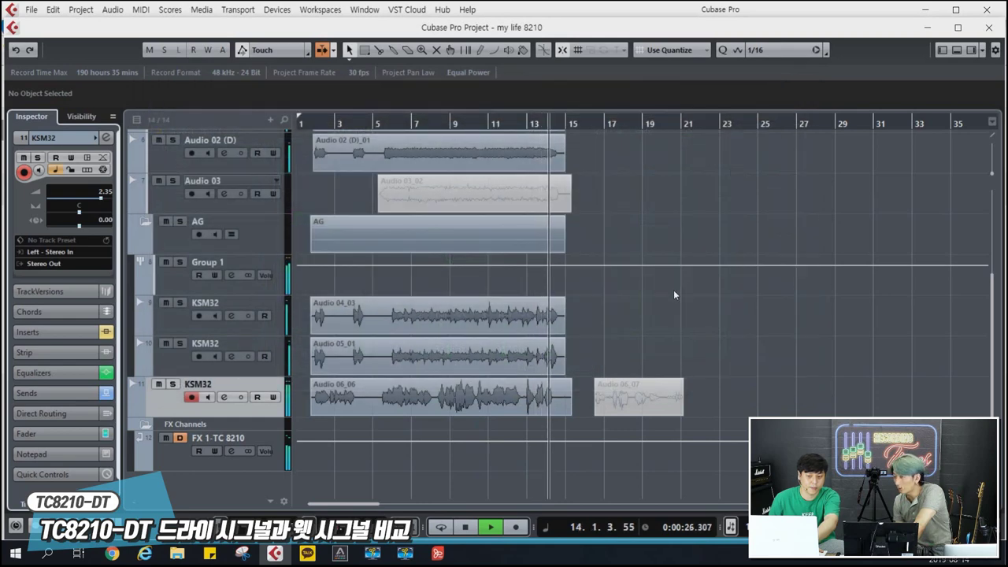
{"action": "key", "text": "space"}
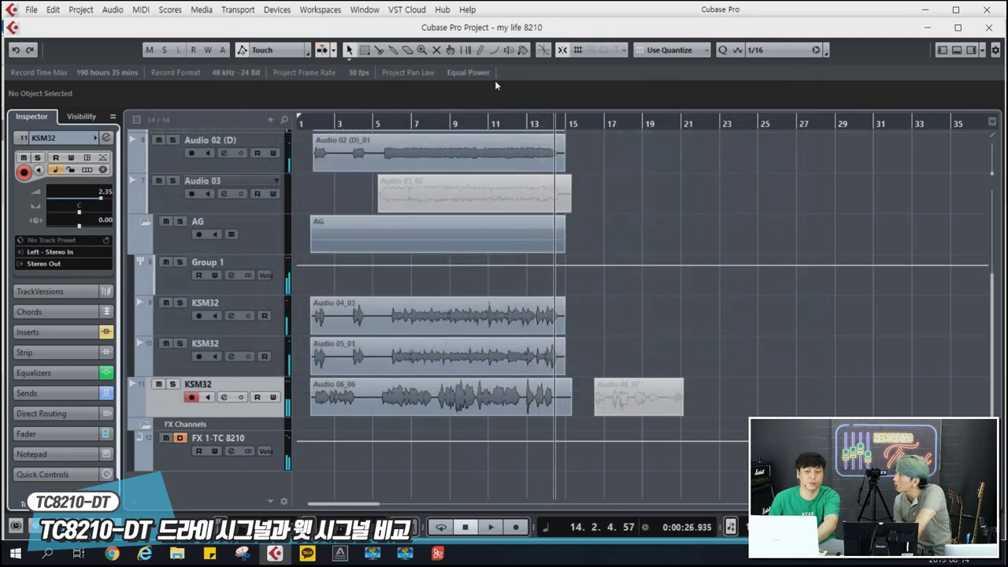
Play the full mix briefly from about bar 9 to audition the adjusted KSM32 track, and stop playback.
{"action": "left_click", "coordinate": [455, 122]}
{"action": "key", "text": "space"}
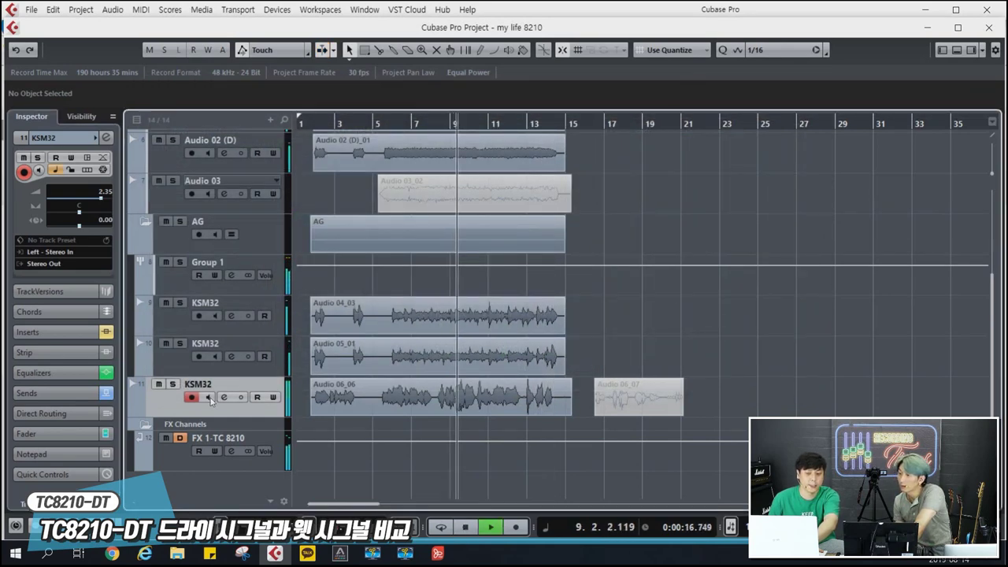
{"action": "key", "text": "space"}
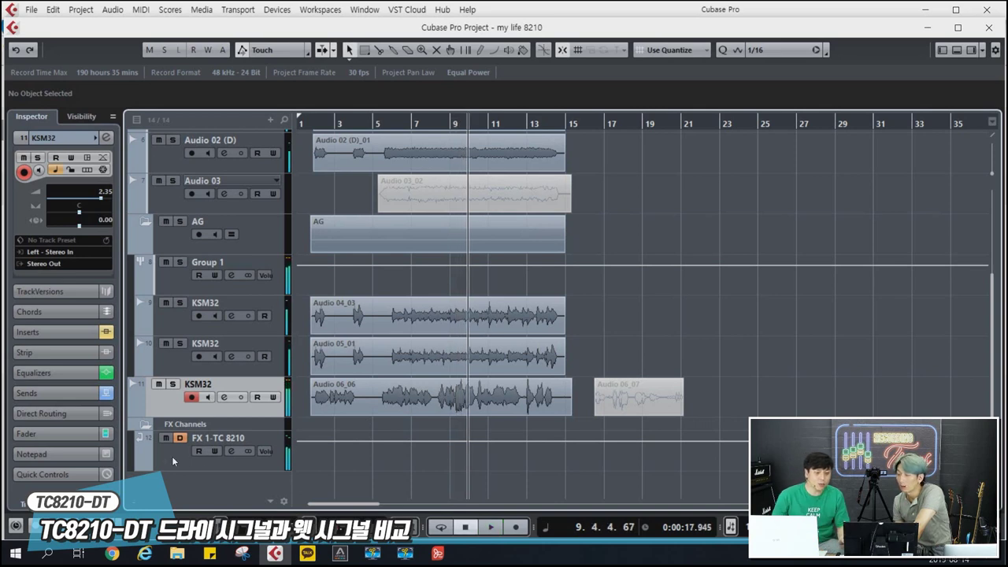